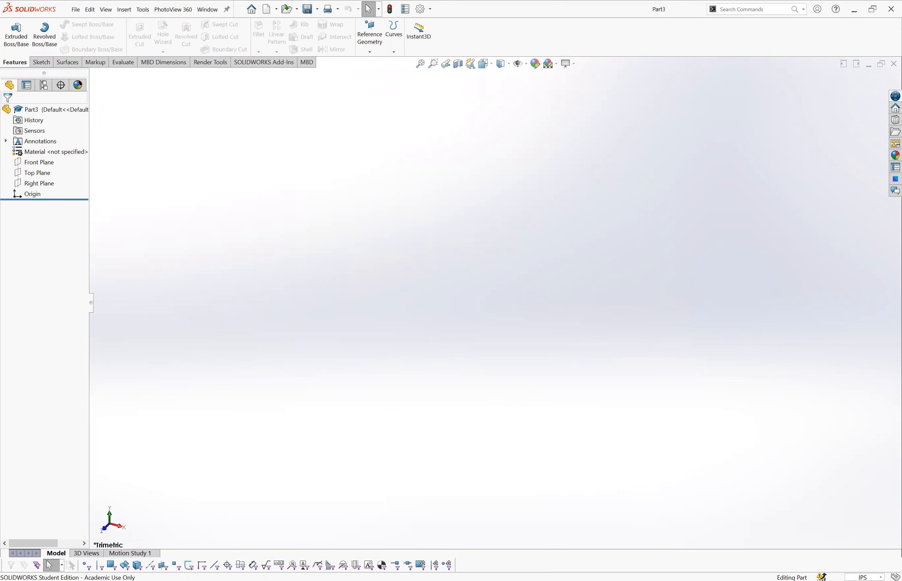
Step: Set the document's overall drafting standard to ANSI and review its dimension and unit settings
click(866, 577)
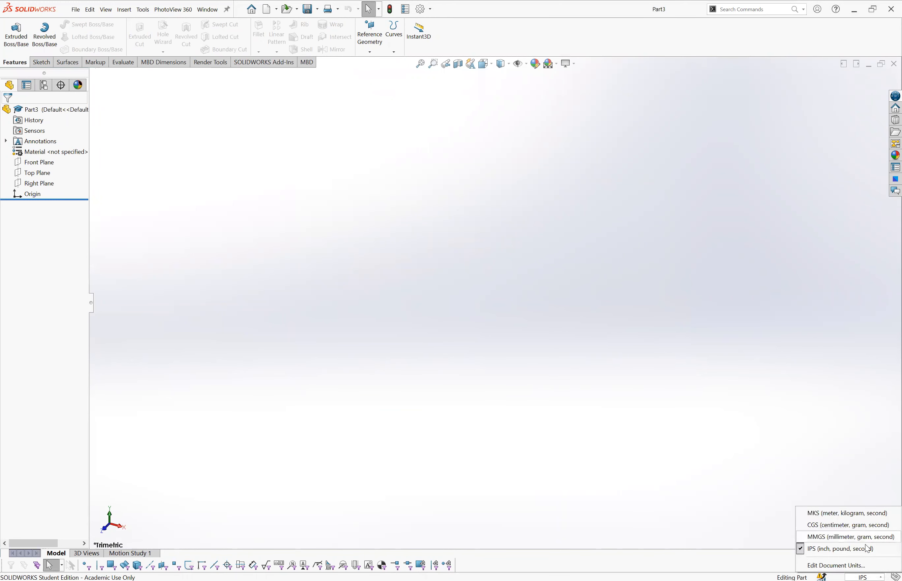
click(864, 565)
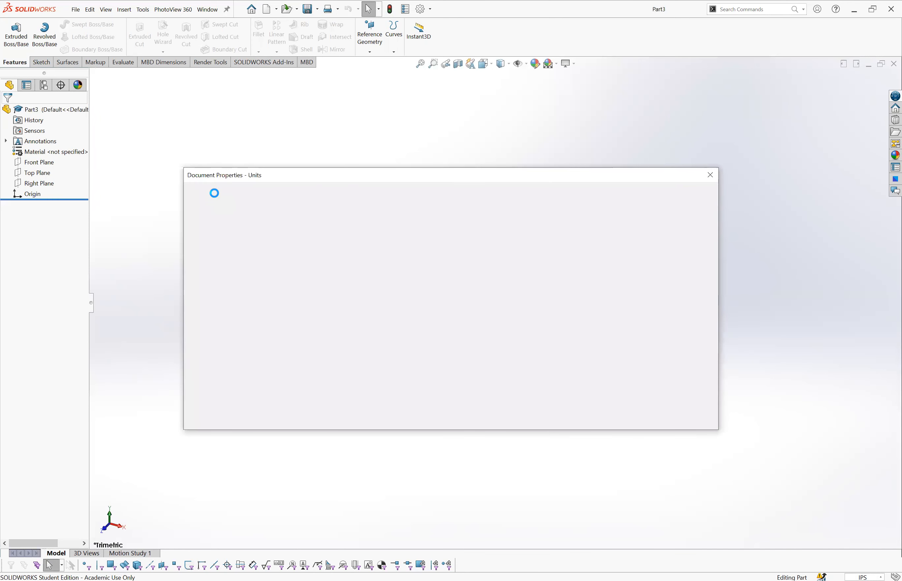
click(216, 205)
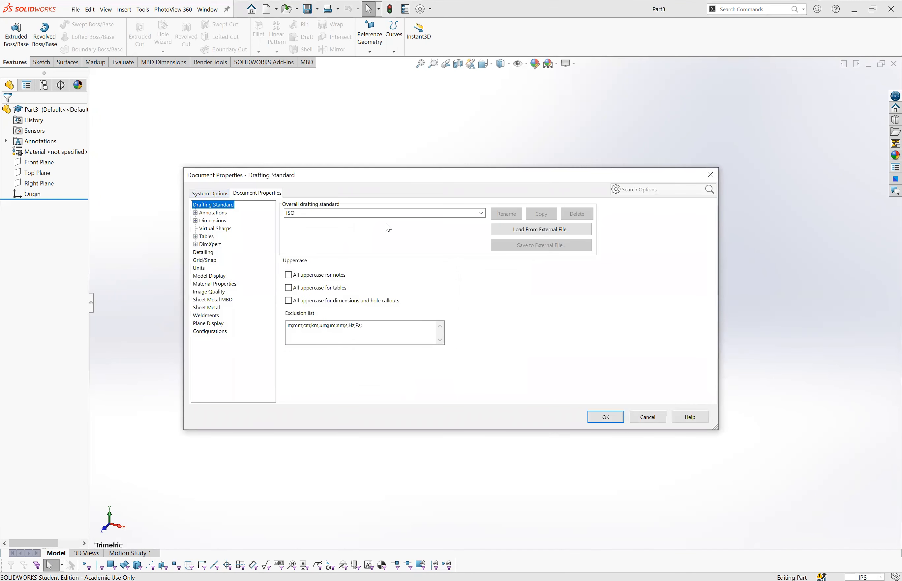
click(481, 214)
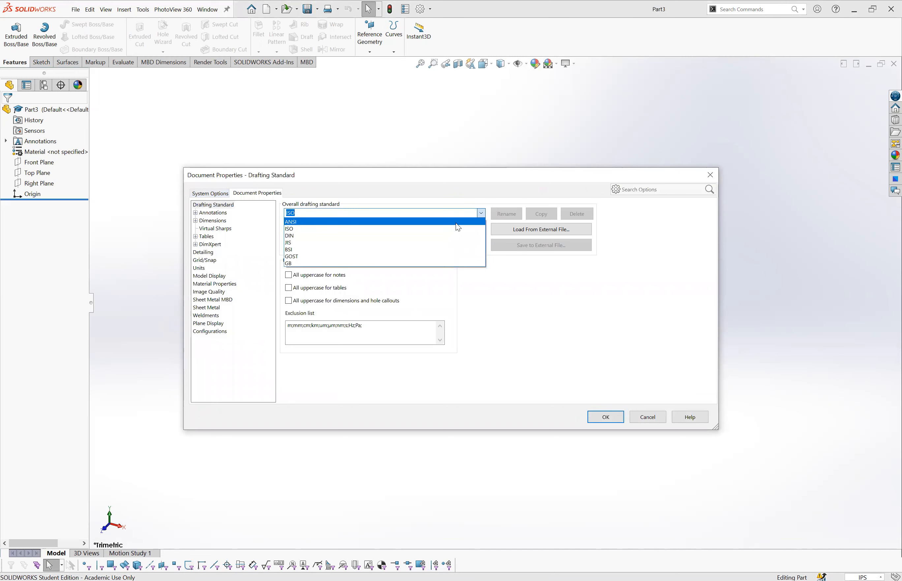
click(342, 222)
click(213, 220)
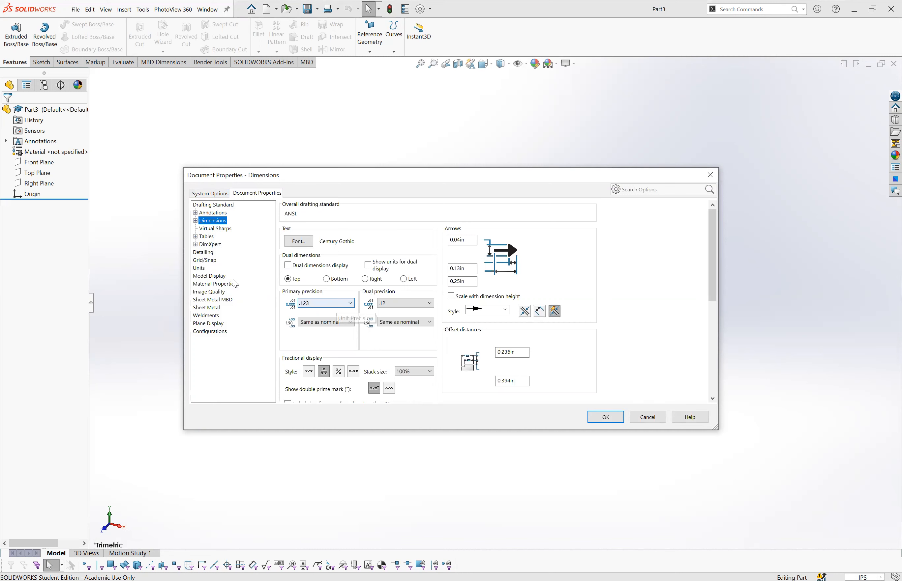
click(200, 269)
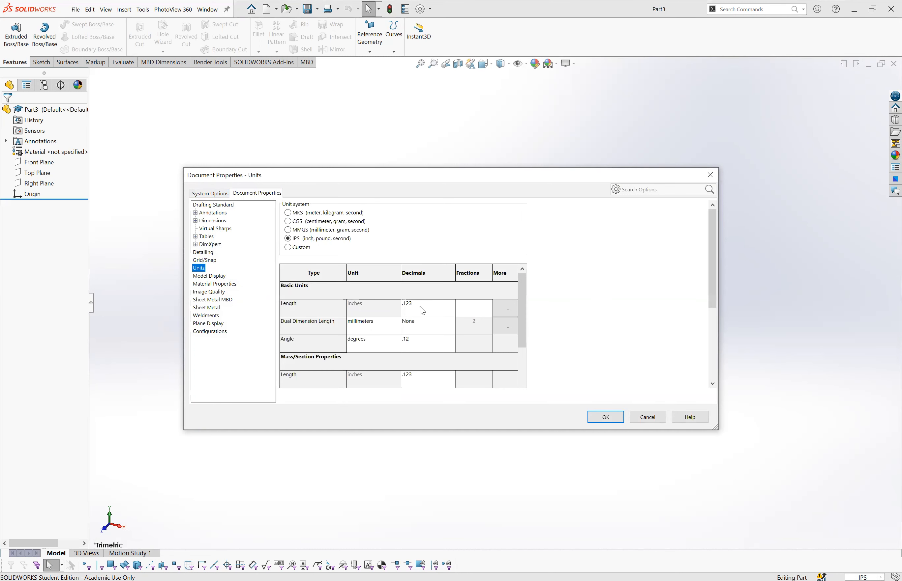
click(610, 415)
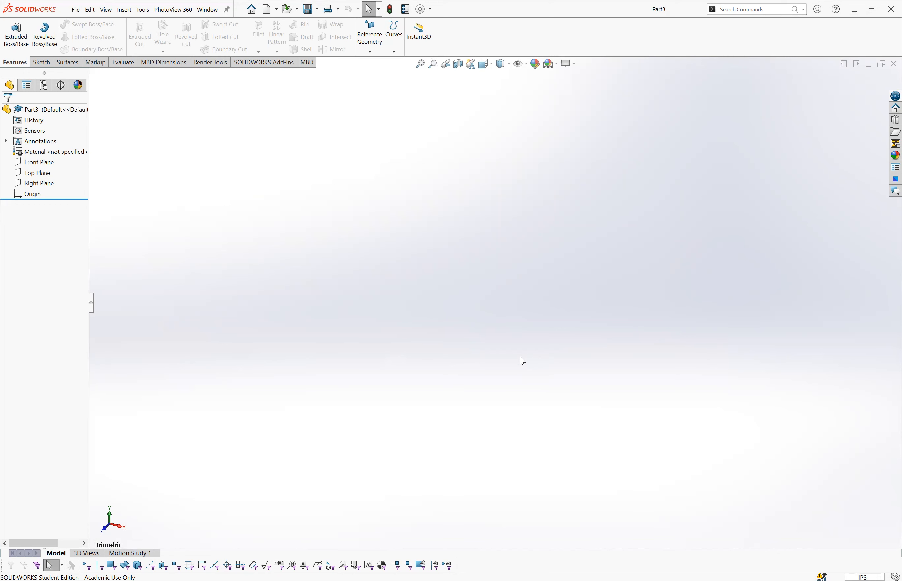
Step: Start a sketch on the Front Plane and draw a circle centred on the origin with a radius of about 1.075 in
click(38, 162)
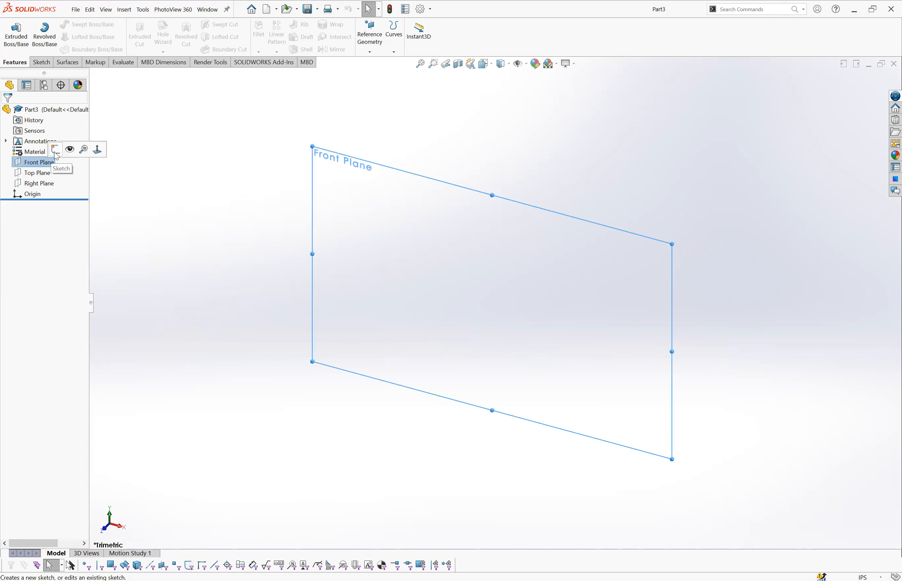
click(56, 150)
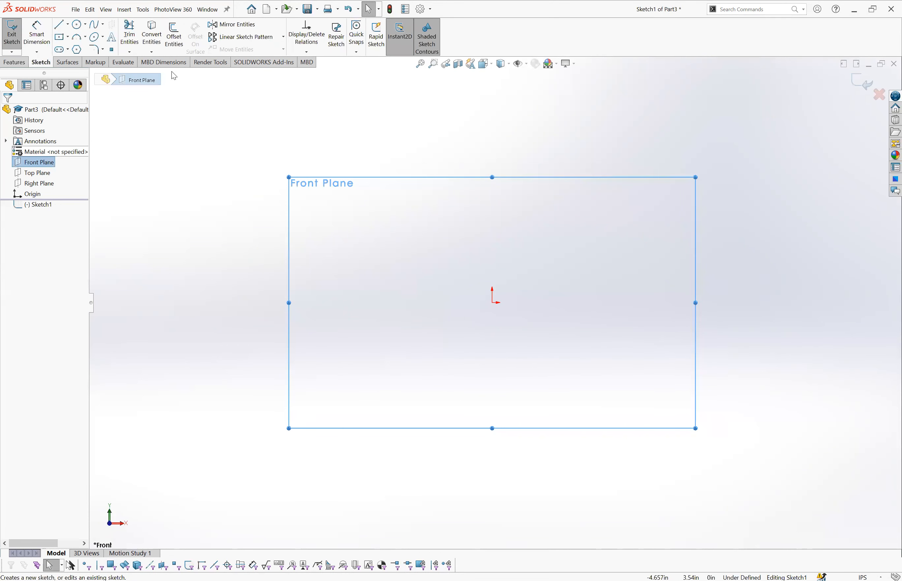
click(82, 29)
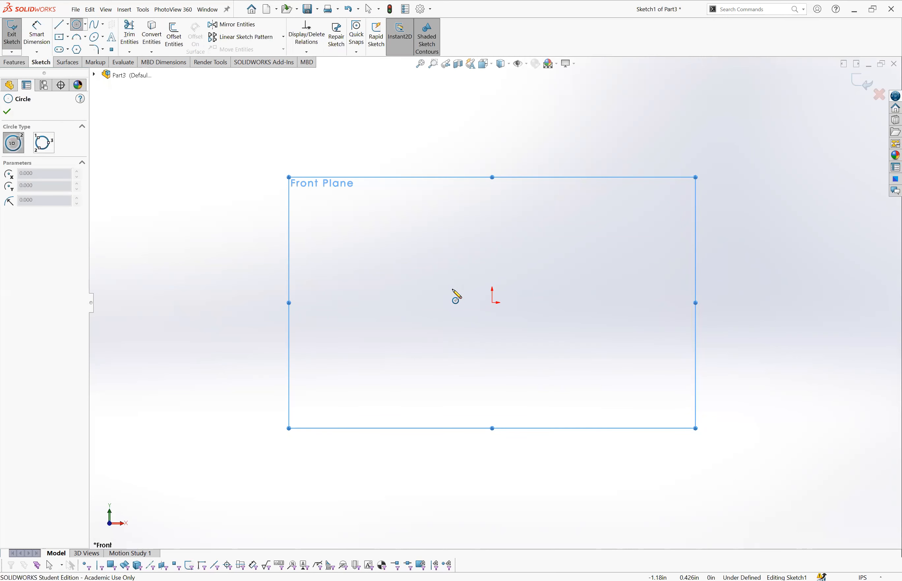
click(491, 303)
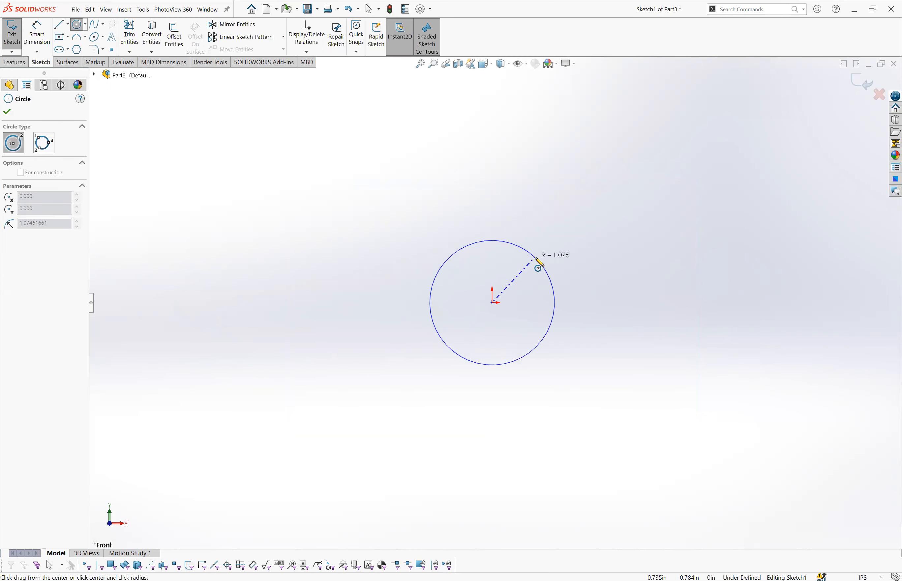
click(537, 258)
Step: Draw a horizontal line about 3.56 in long outward from the circle's left quadrant point
click(60, 24)
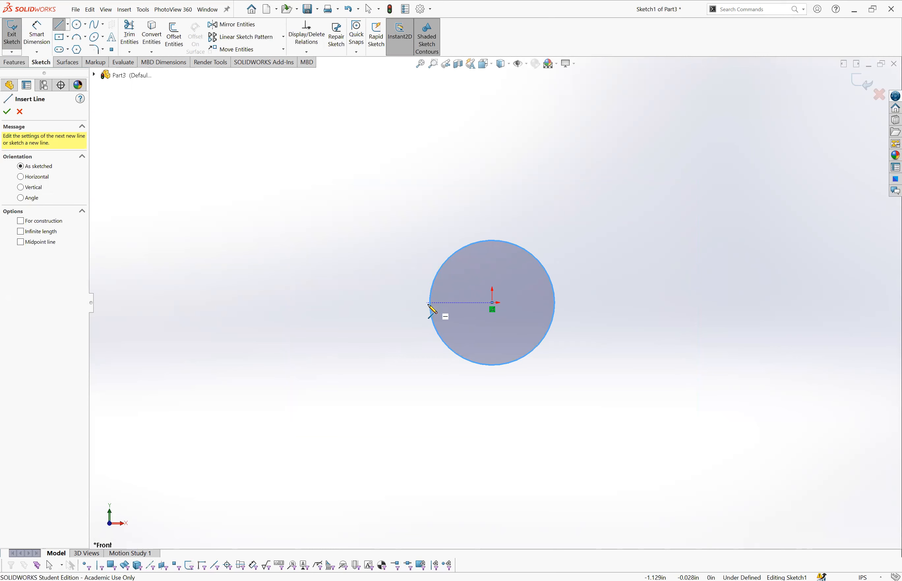
click(428, 304)
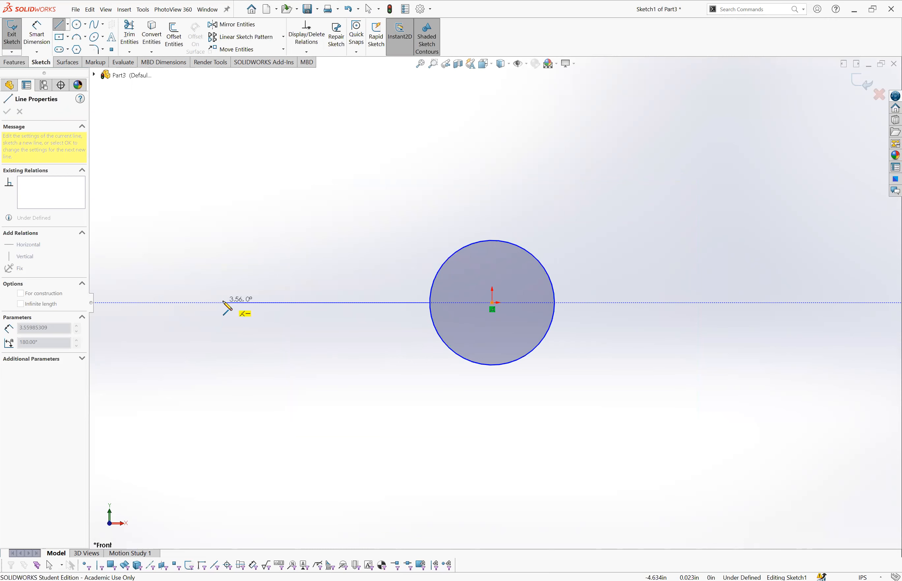
click(223, 303)
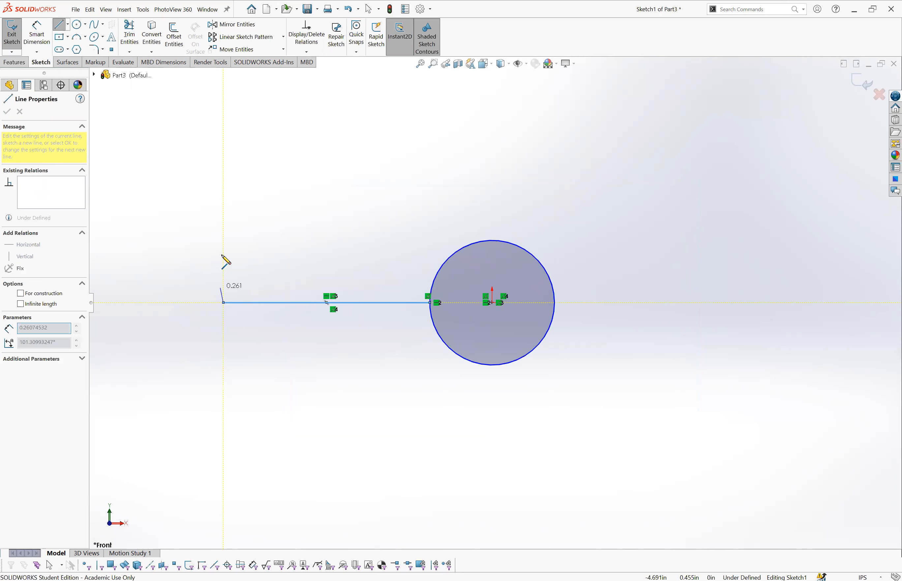
key(Escape)
key(Escape)
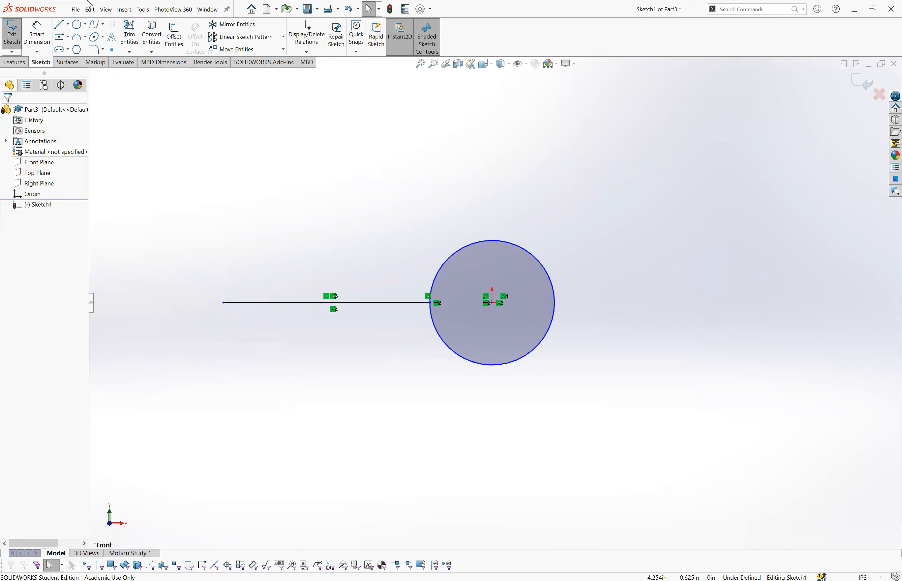
Step: Dimension the overall length from the line's free end to the far side of the circle as 3.73 in
click(37, 39)
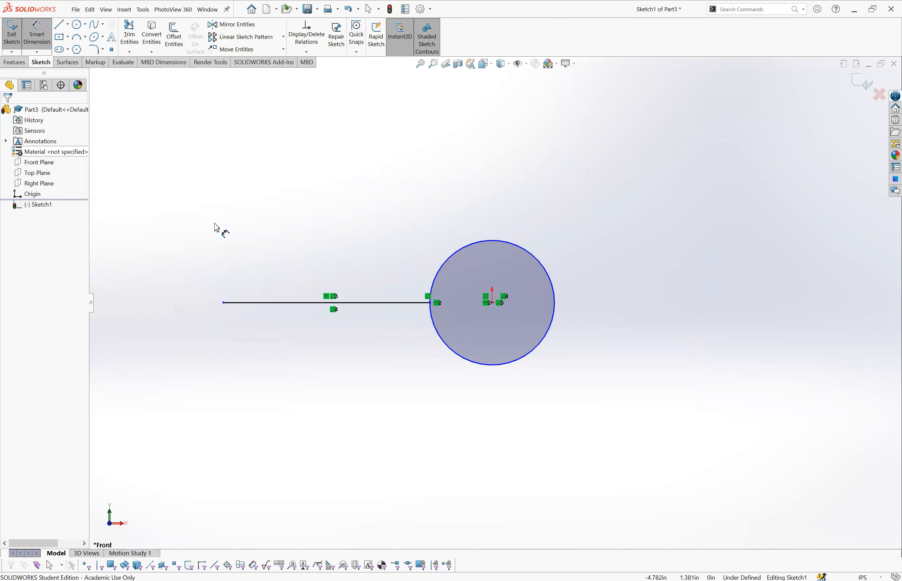
click(224, 303)
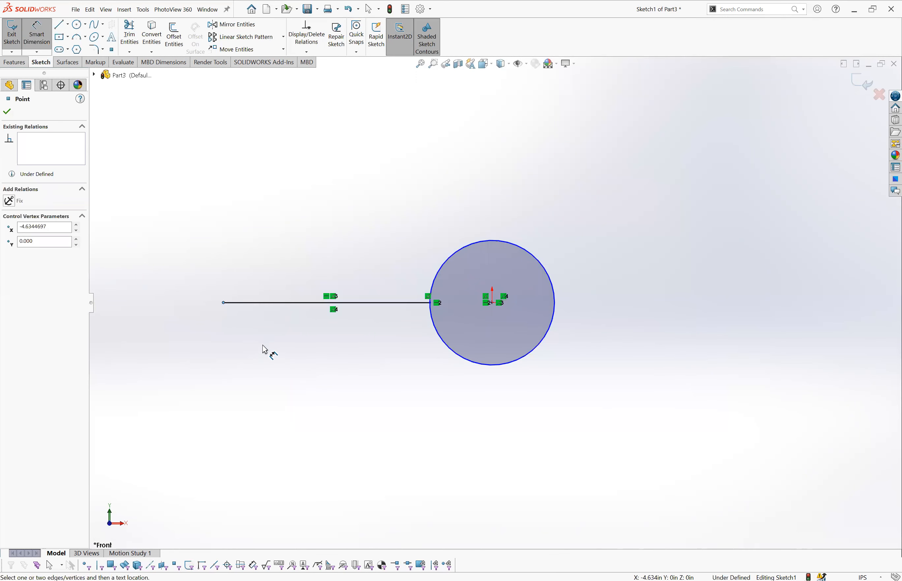
click(555, 301)
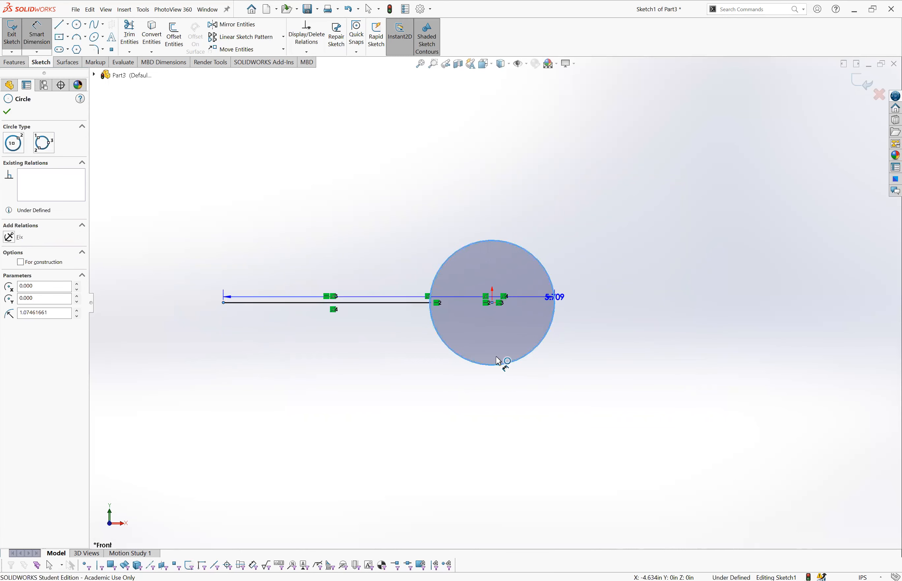
click(389, 408)
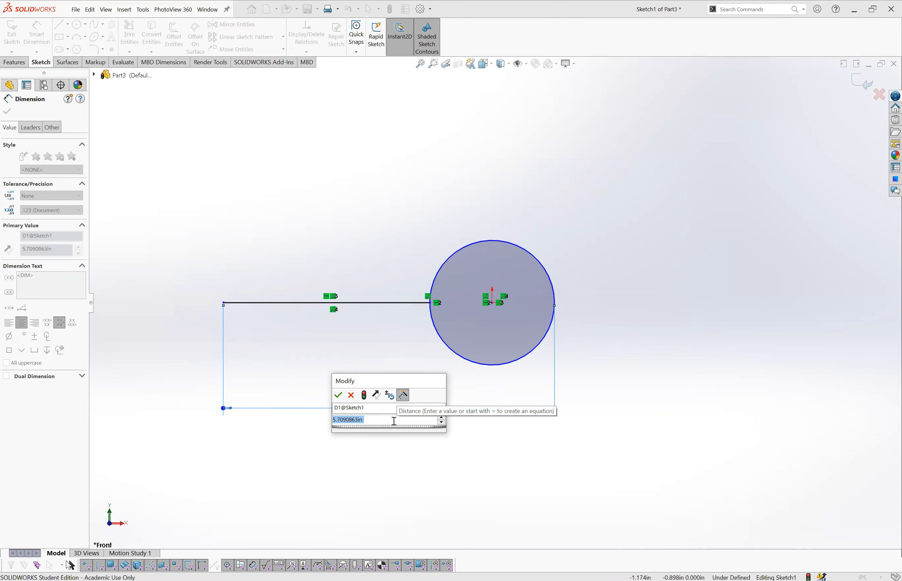
text(3.73)
key(Return)
Step: Dimension the circle's diameter as 1.25 in
click(503, 246)
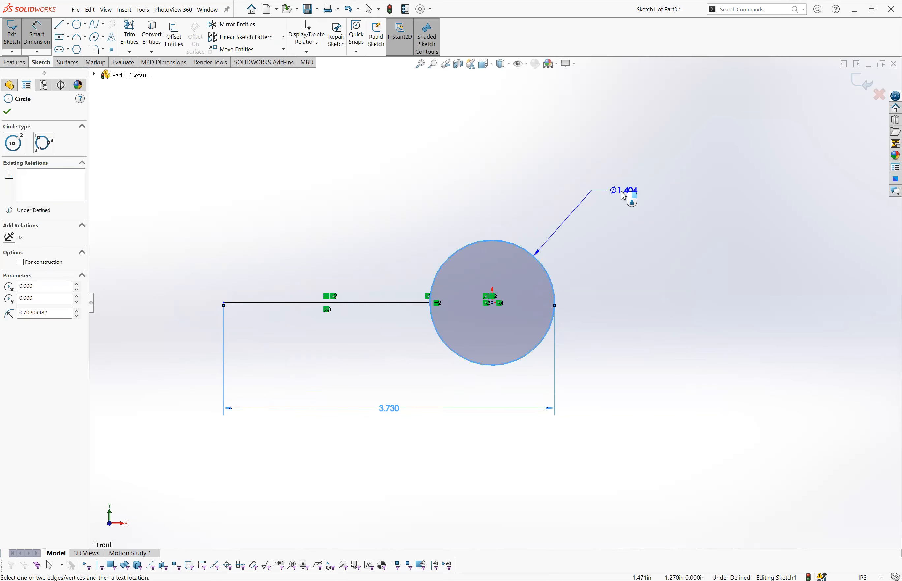
click(623, 196)
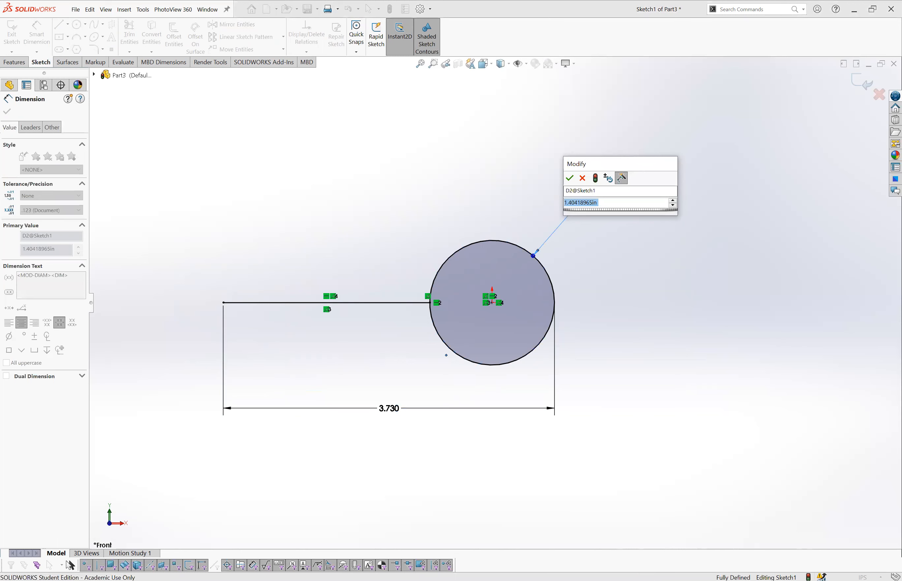
text(1.25)
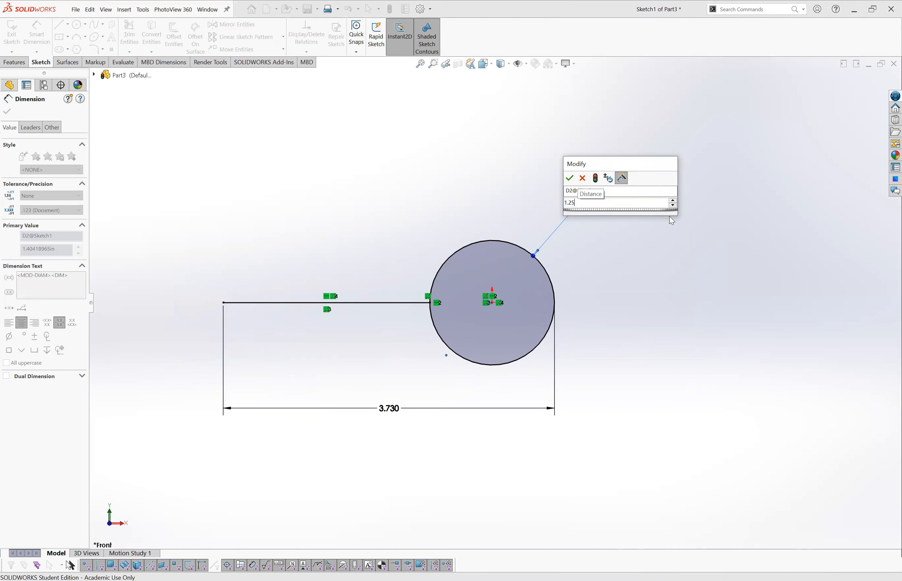
key(Return)
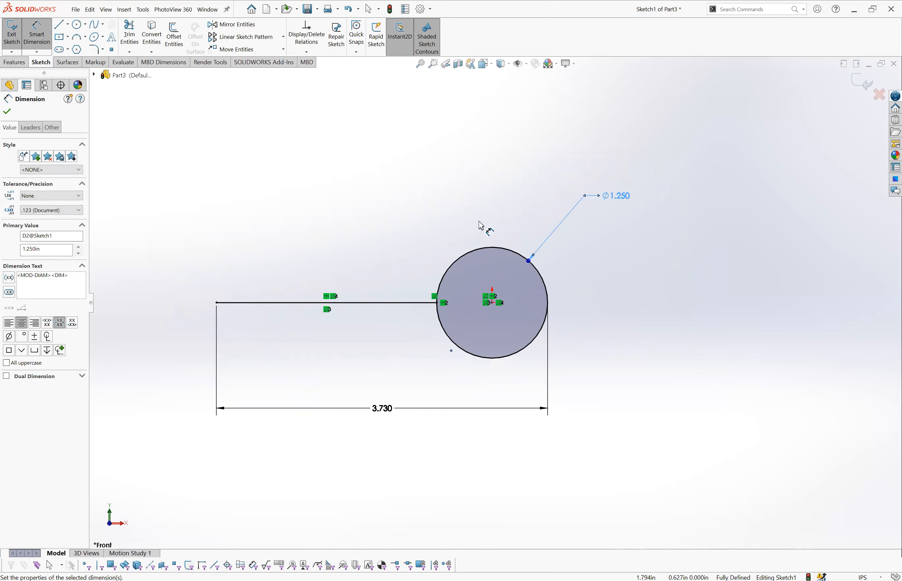
click(7, 112)
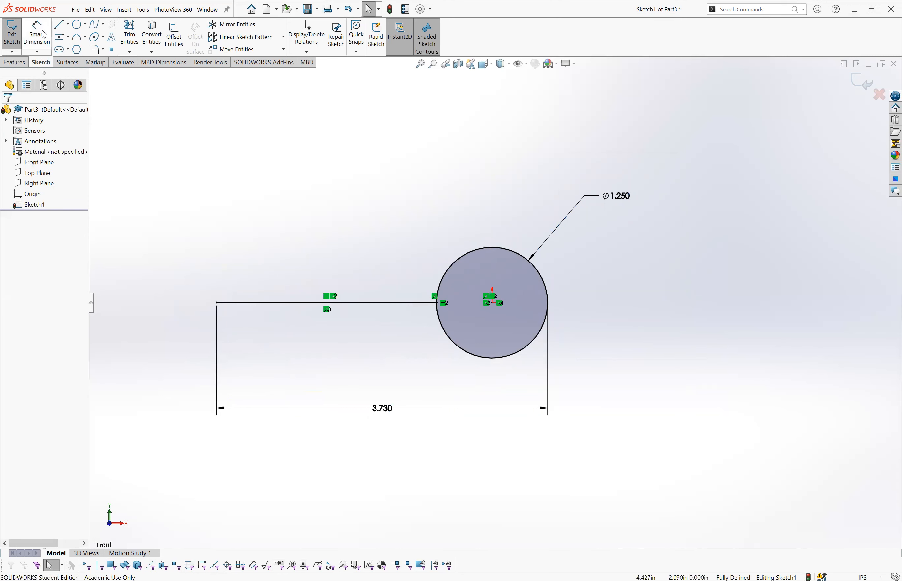
Step: Sketch a short slanted line about 0.27 in long across the circle's lower-left edge
click(59, 24)
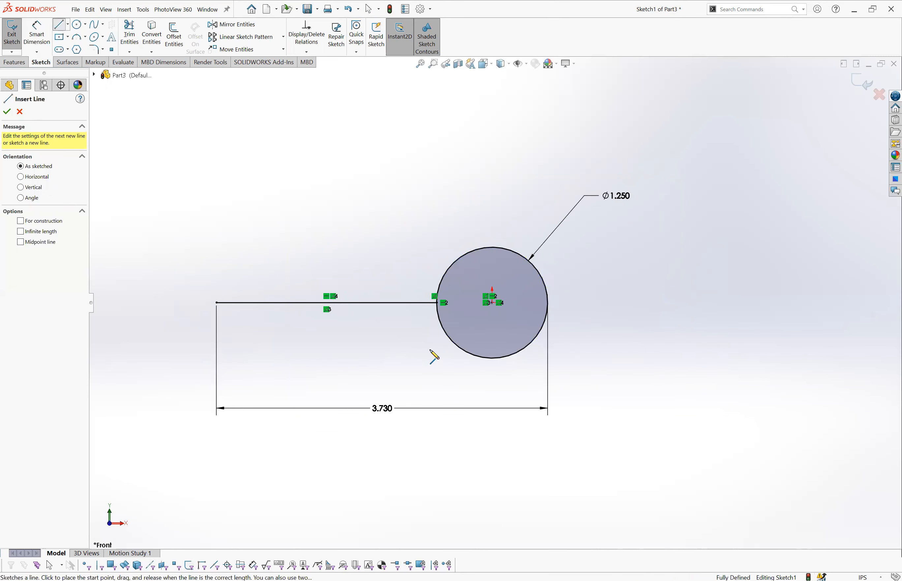
click(455, 339)
click(460, 328)
key(Escape)
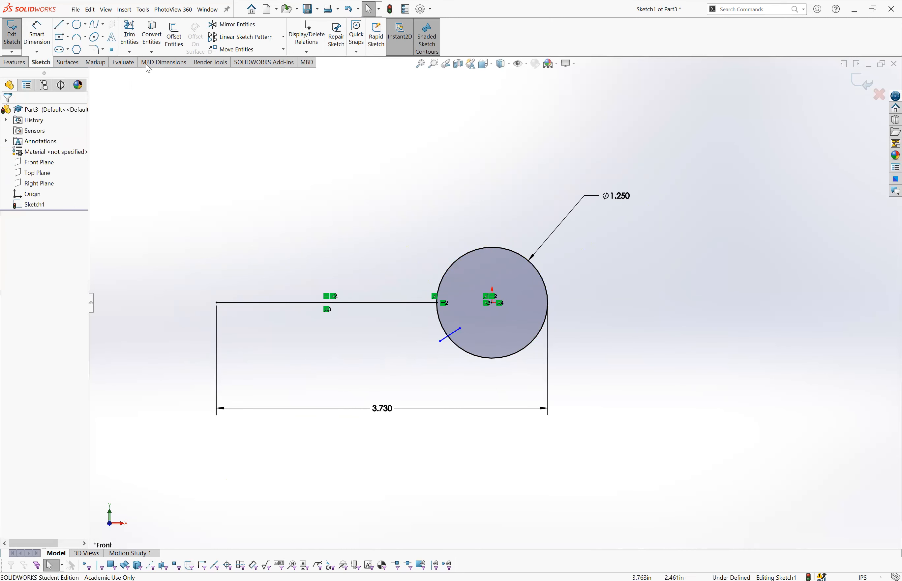
Step: Trim away the circle's arc between the horizontal line and the short slanted line, and delete the slanted line
click(137, 43)
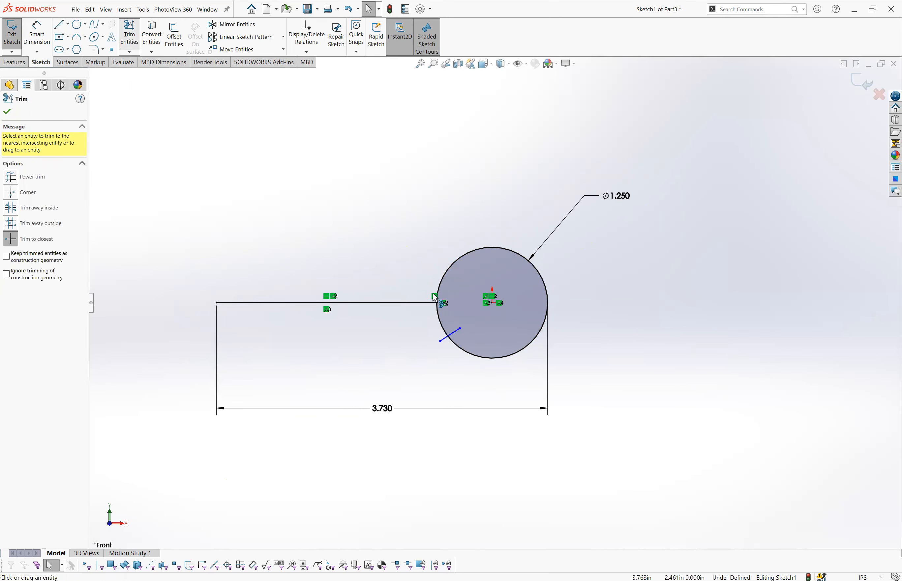
click(439, 321)
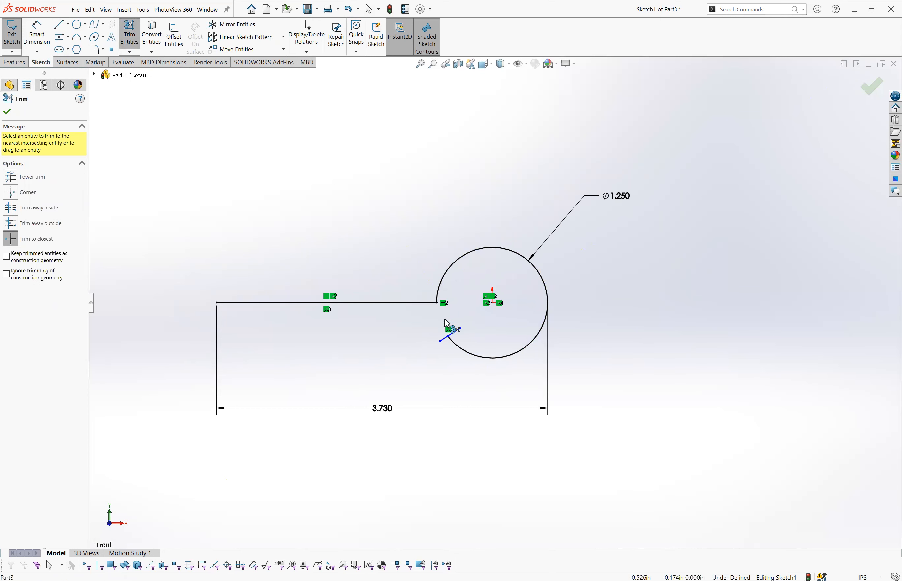
key(Escape)
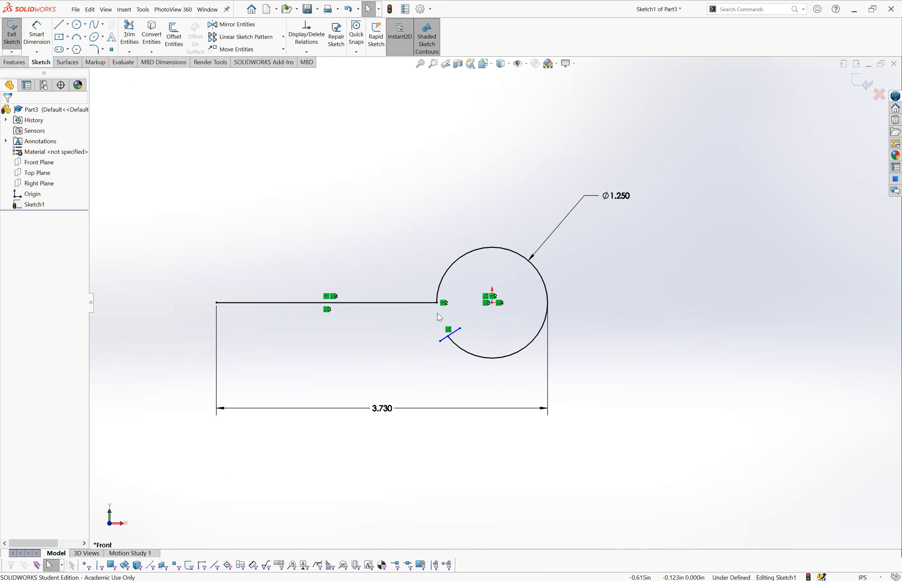
click(456, 333)
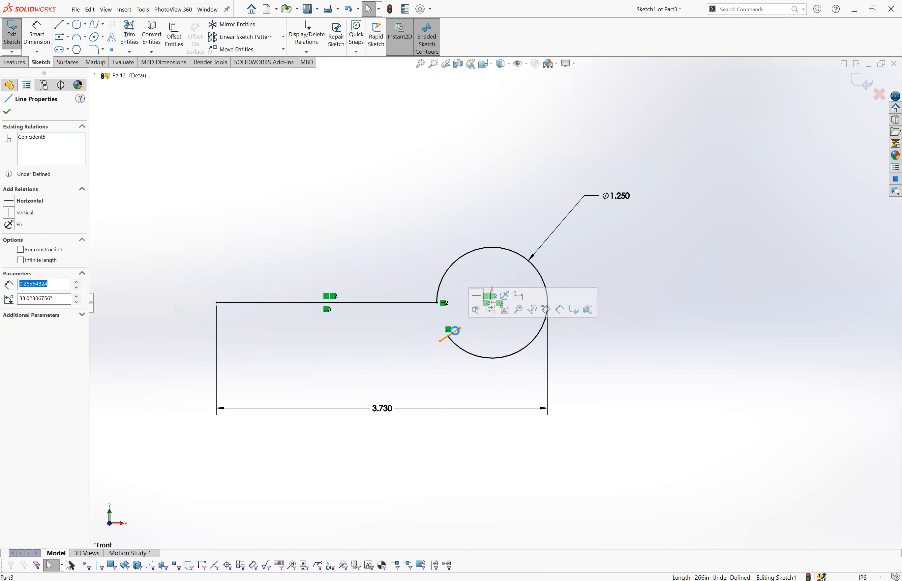
key(Delete)
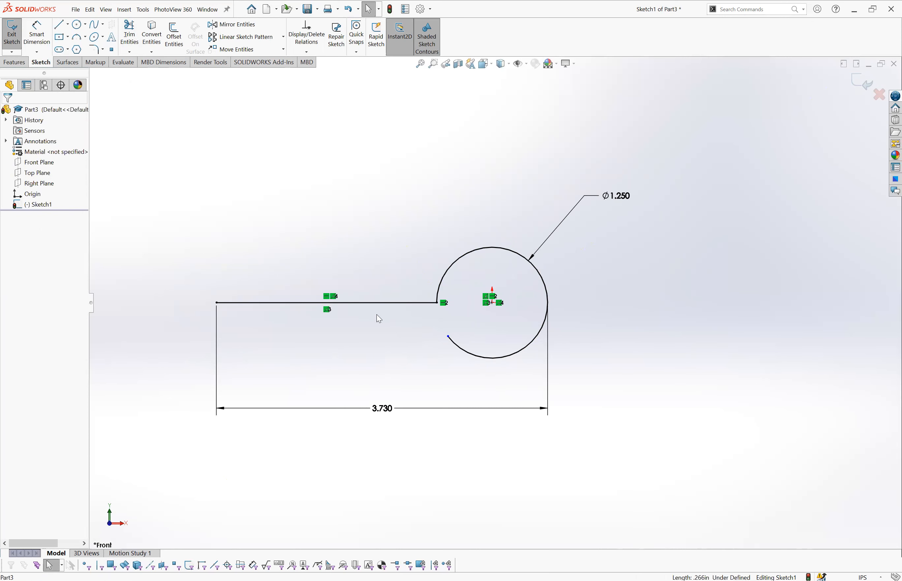
Step: Dimension the angle at the circle's center between the line's end and the arc's open end as 15°
click(37, 34)
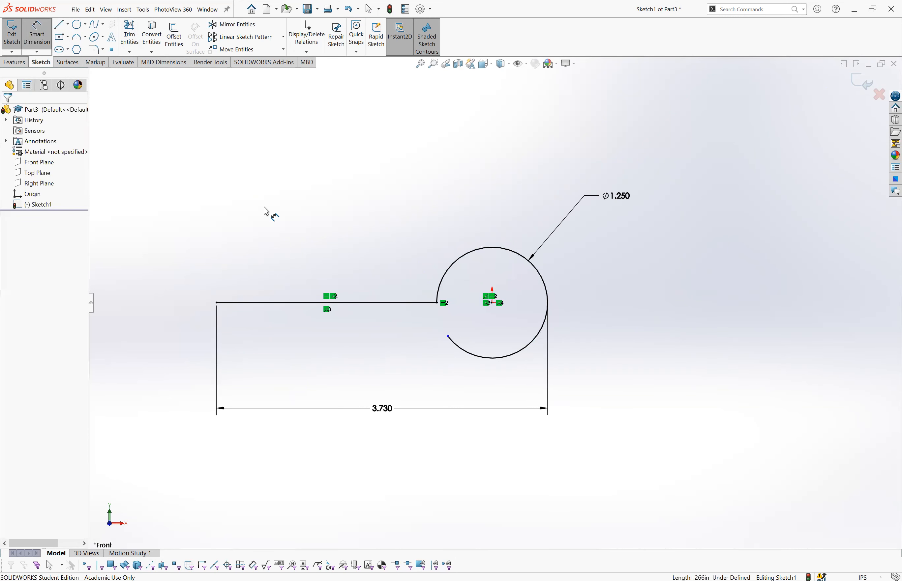
click(448, 337)
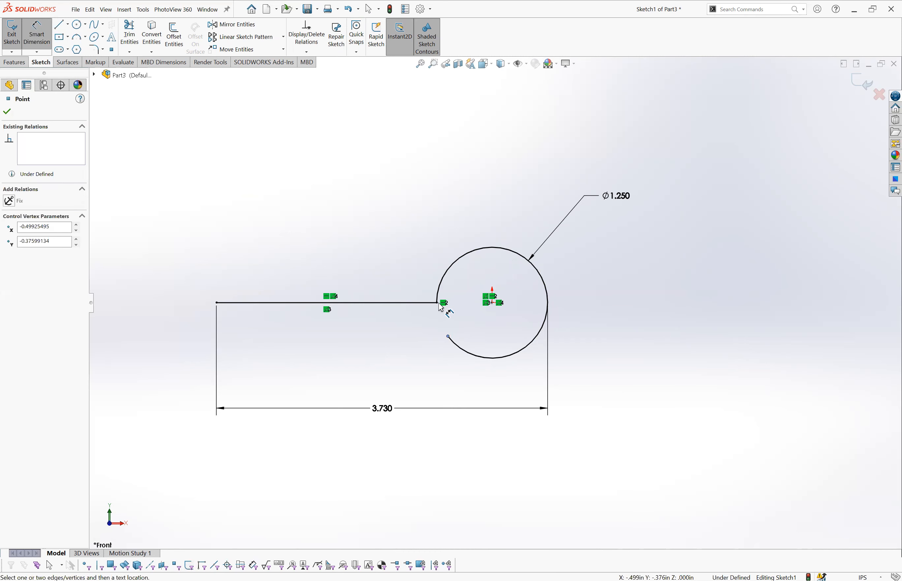
click(438, 303)
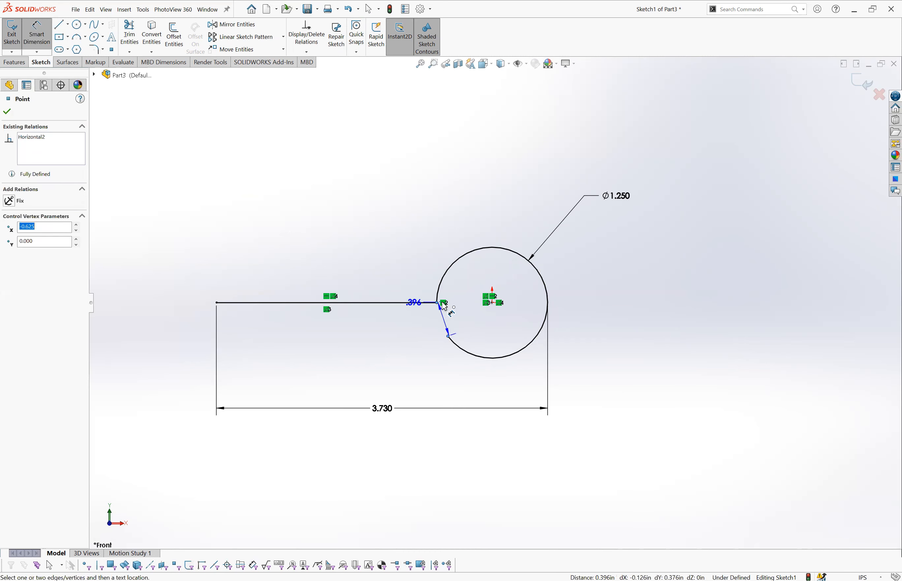
click(492, 304)
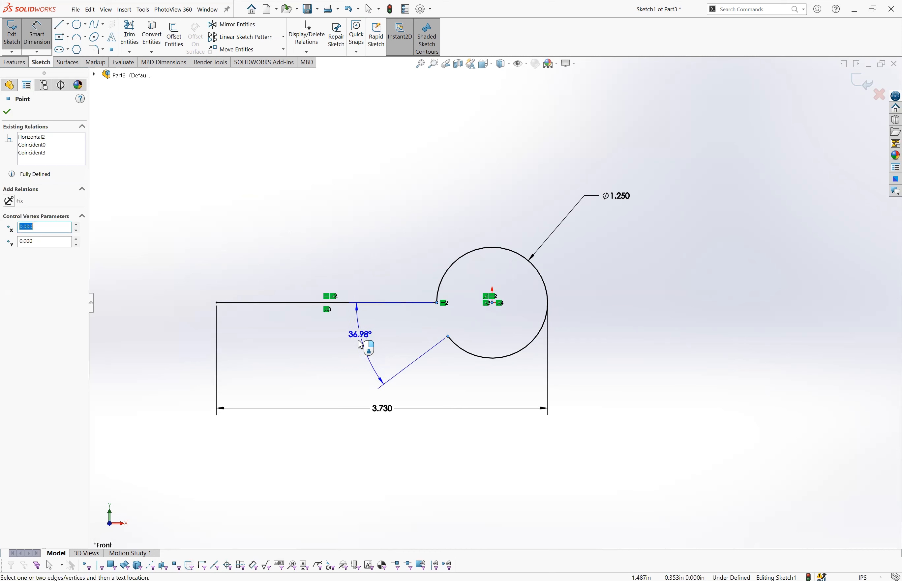
click(370, 351)
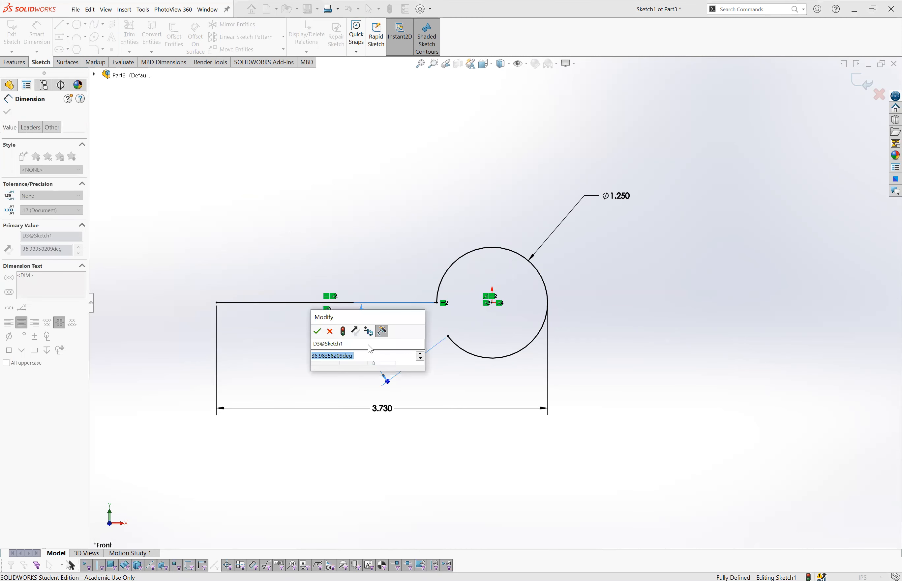
text(15)
key(Return)
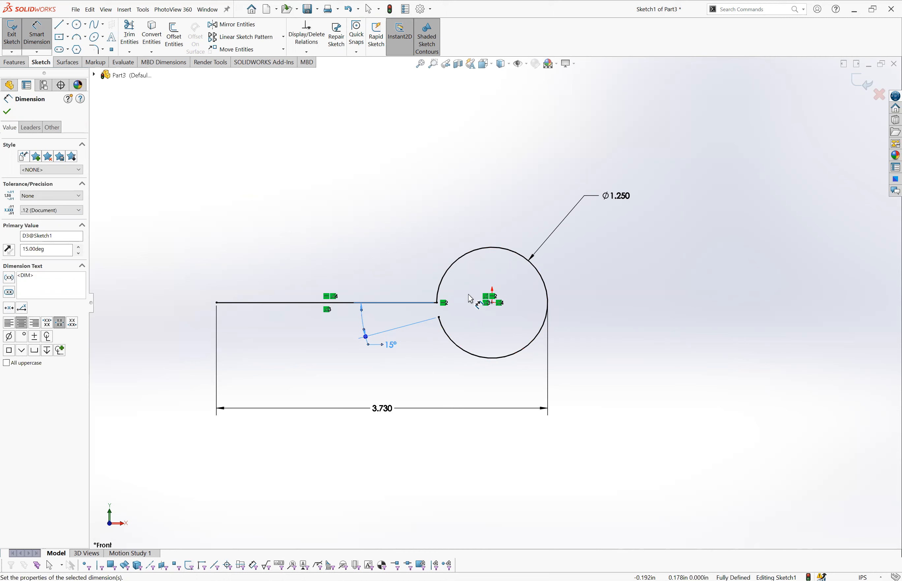
click(7, 111)
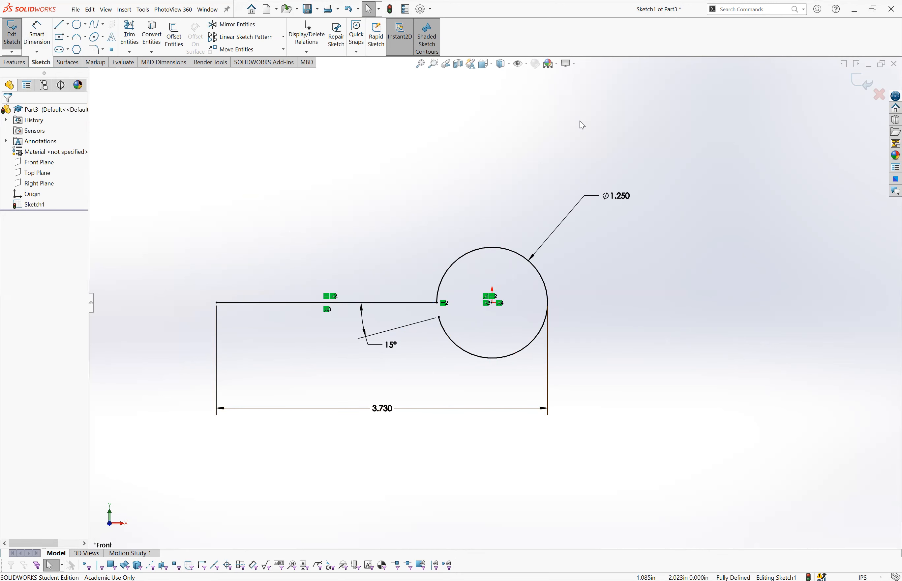
Step: Add a 0.375 in sketch fillet at the corner where the horizontal line meets the arc
click(94, 49)
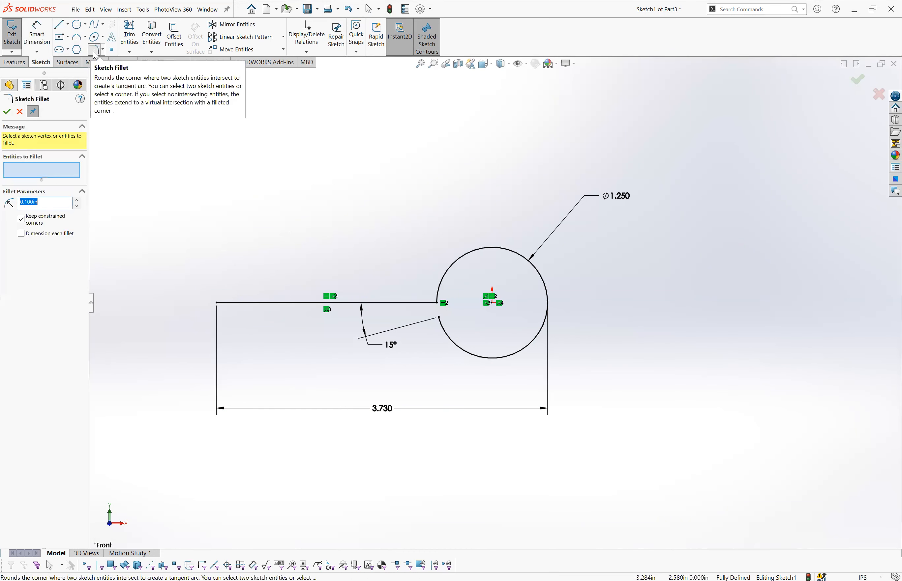
drag(60, 204, 22, 198)
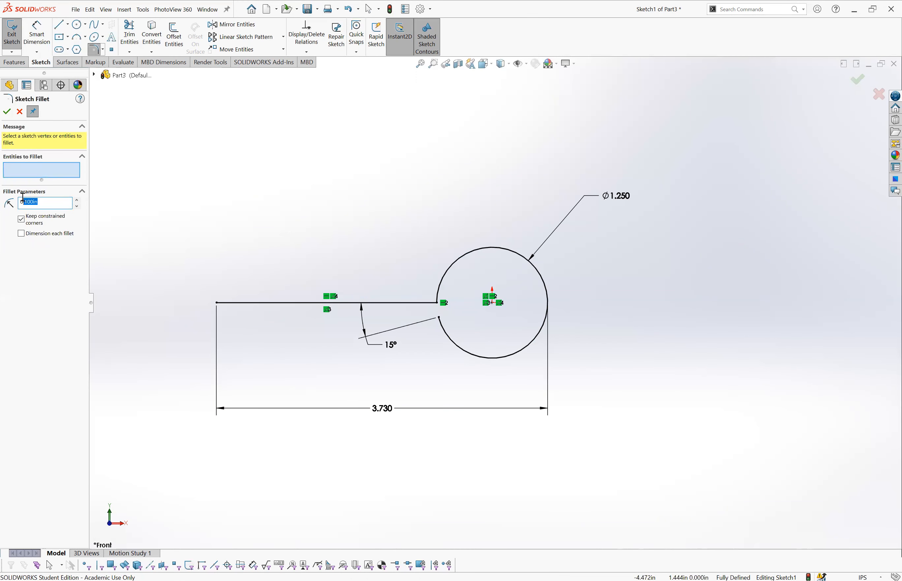
double_click(43, 208)
text(.)
click(438, 304)
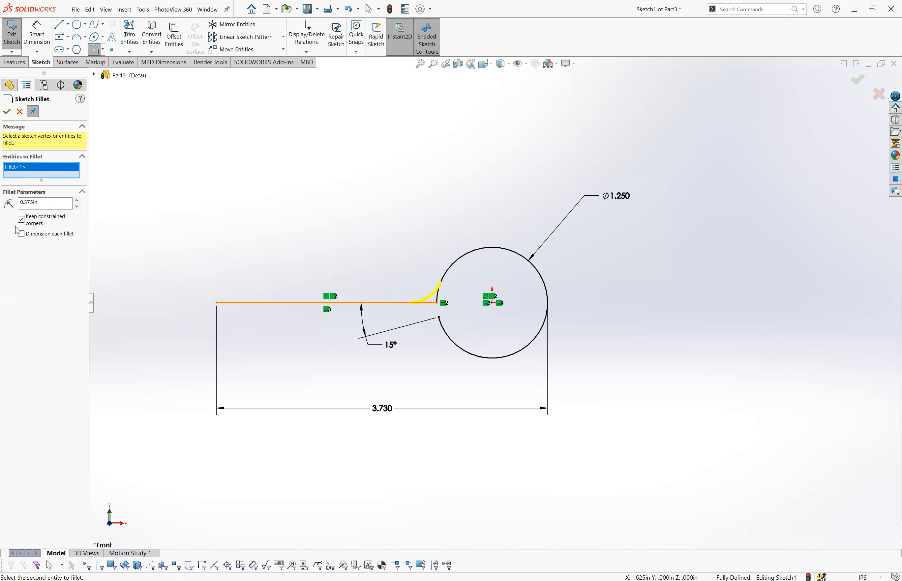
click(6, 111)
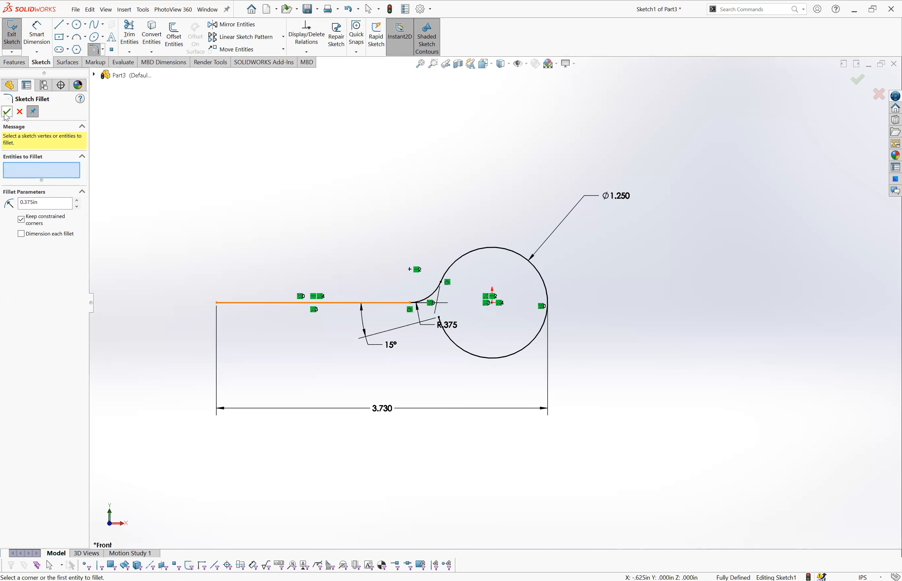
click(7, 111)
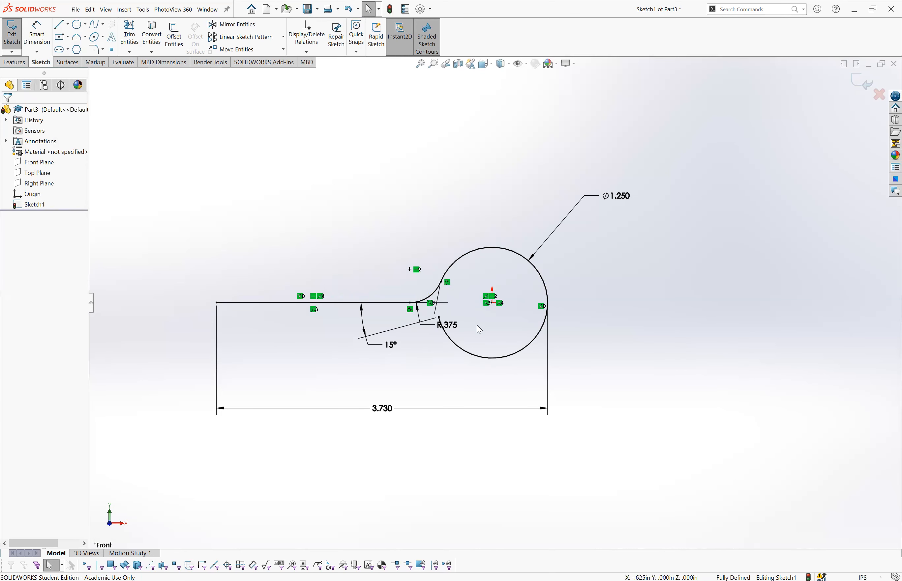
Step: Move the fillet's radius dimension clear above the horizontal line and exit the sketch
drag(459, 332, 400, 247)
click(661, 268)
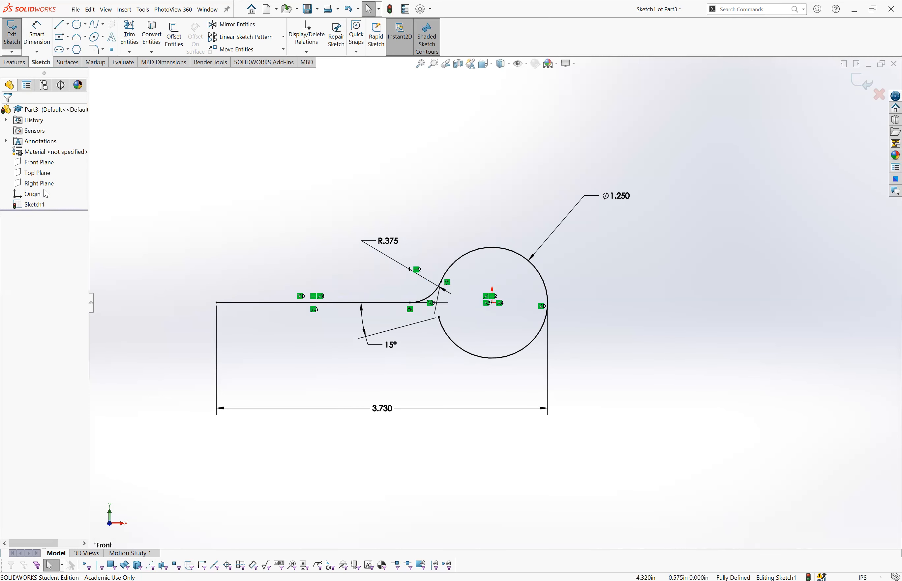
click(11, 42)
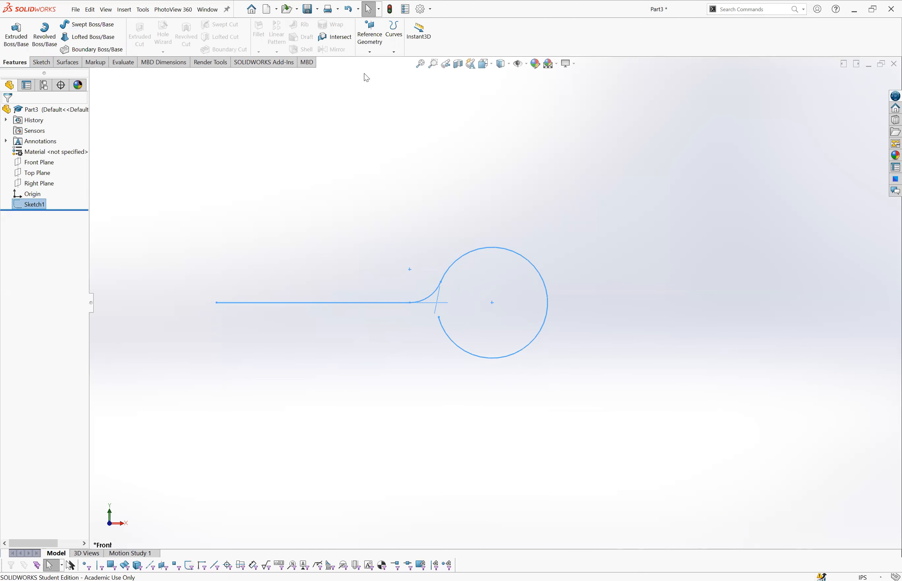
Step: Create a reference plane perpendicular to the straight line at its free end
click(369, 37)
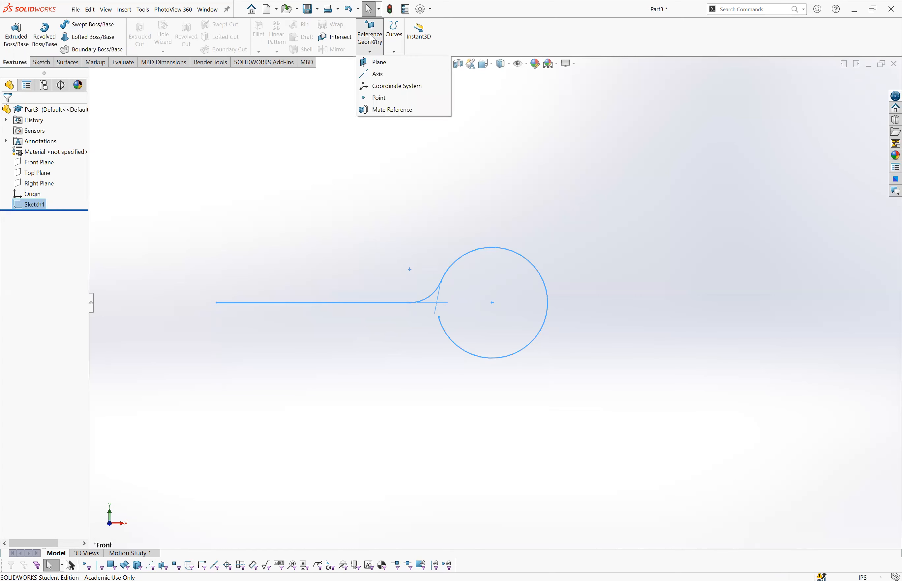
click(379, 62)
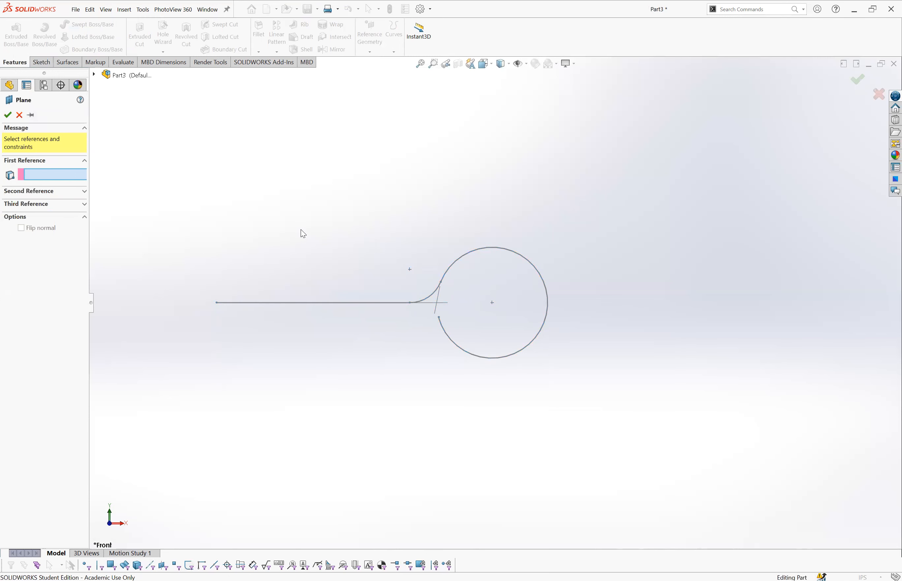
click(275, 305)
mouse_move(446, 360)
middle_down()
mouse_move(413, 363)
mouse_move(380, 384)
middle_up()
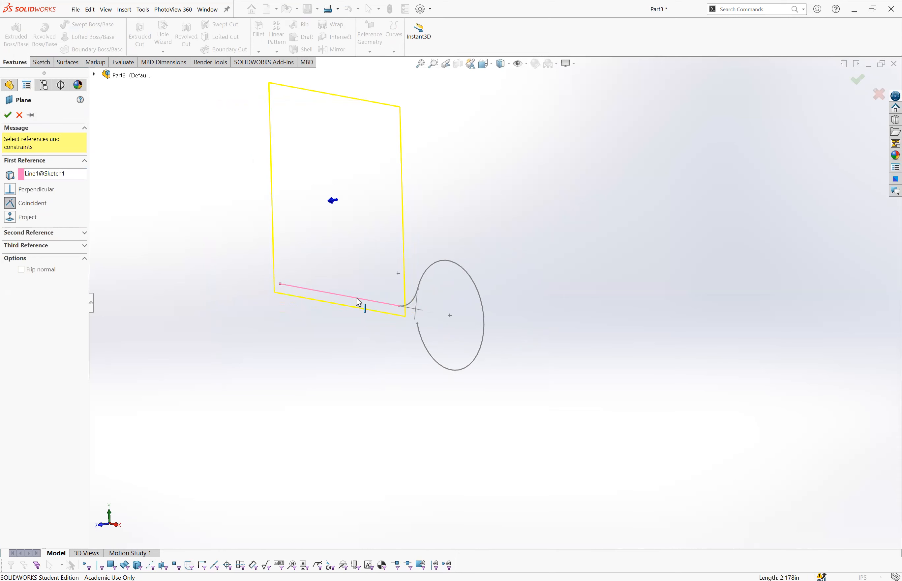
click(280, 284)
key(z)
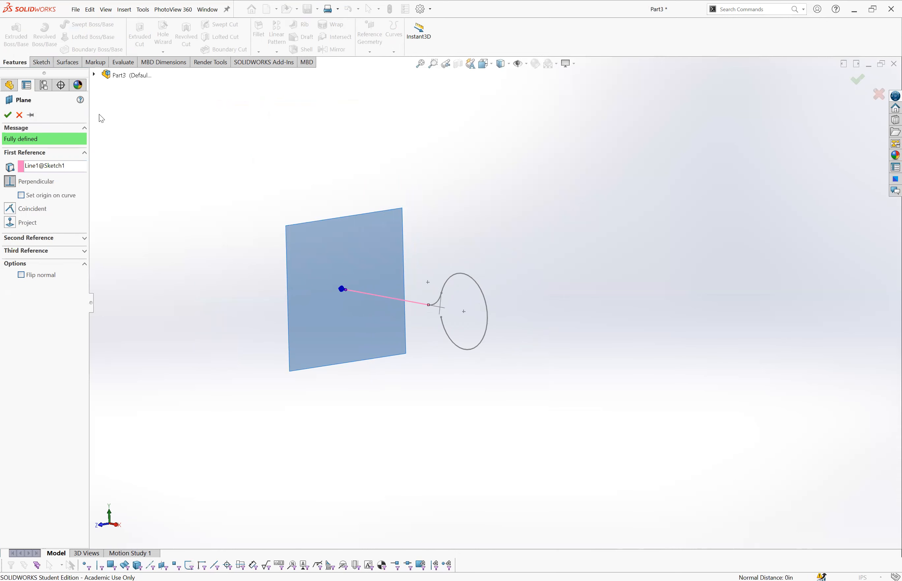
click(8, 116)
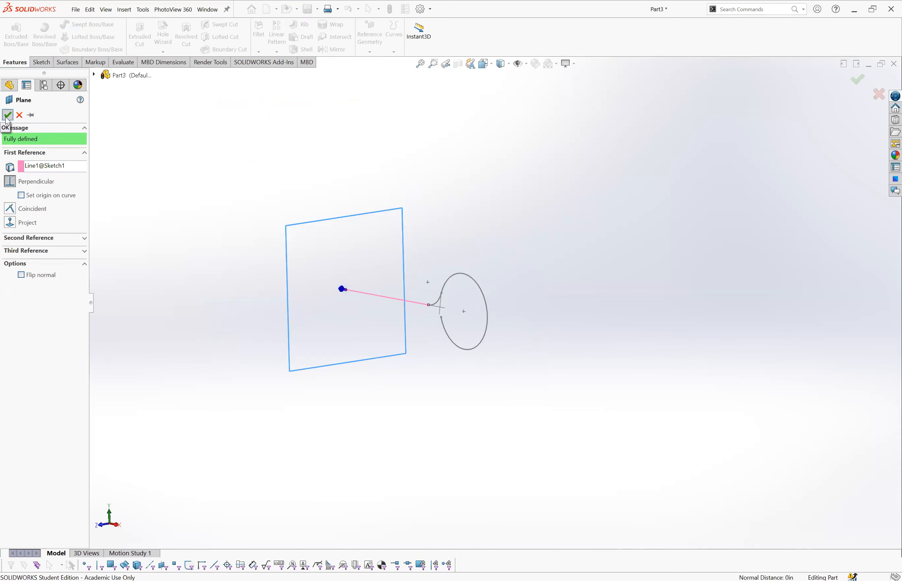
click(115, 212)
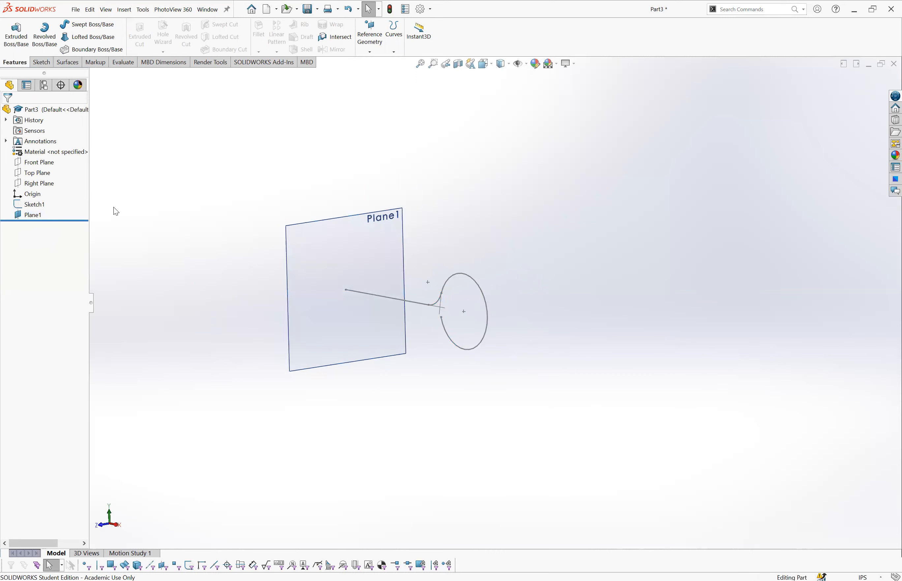
Step: Start a sketch on the new plane and draw a circle of about 0.32 in radius centered on the path line's end
click(321, 255)
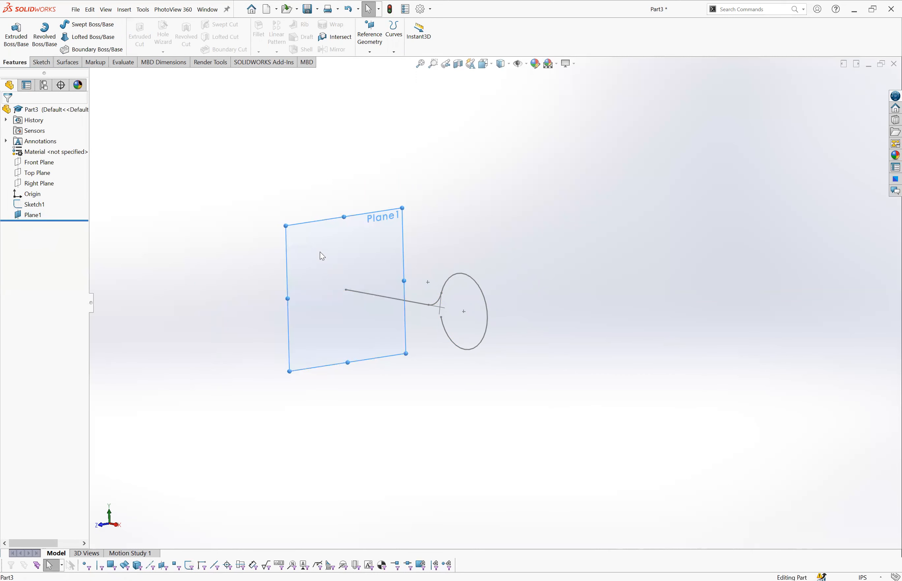
click(355, 233)
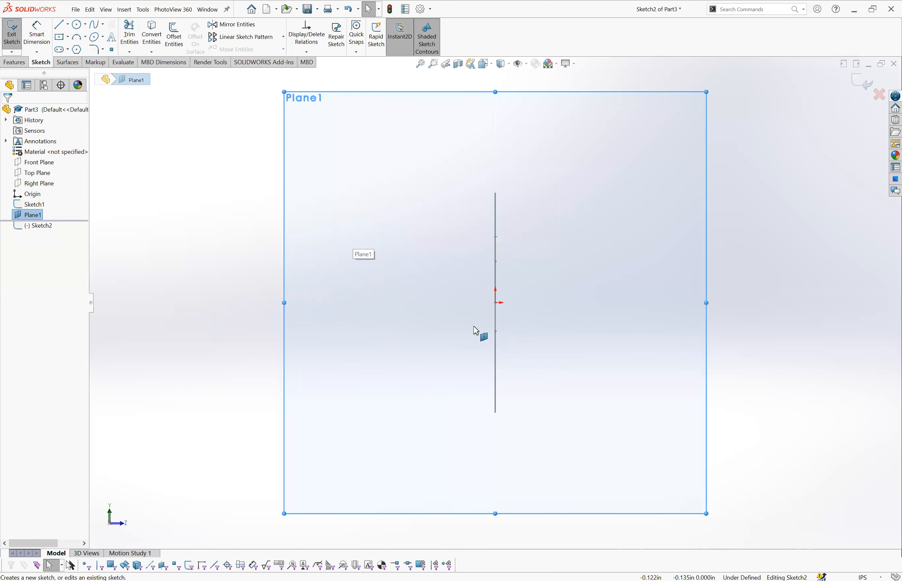
click(77, 25)
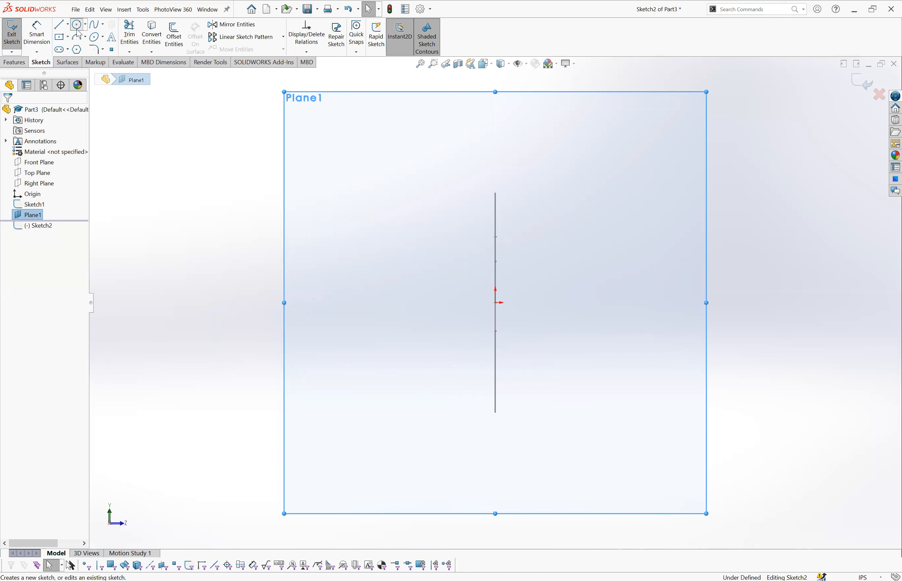
click(495, 303)
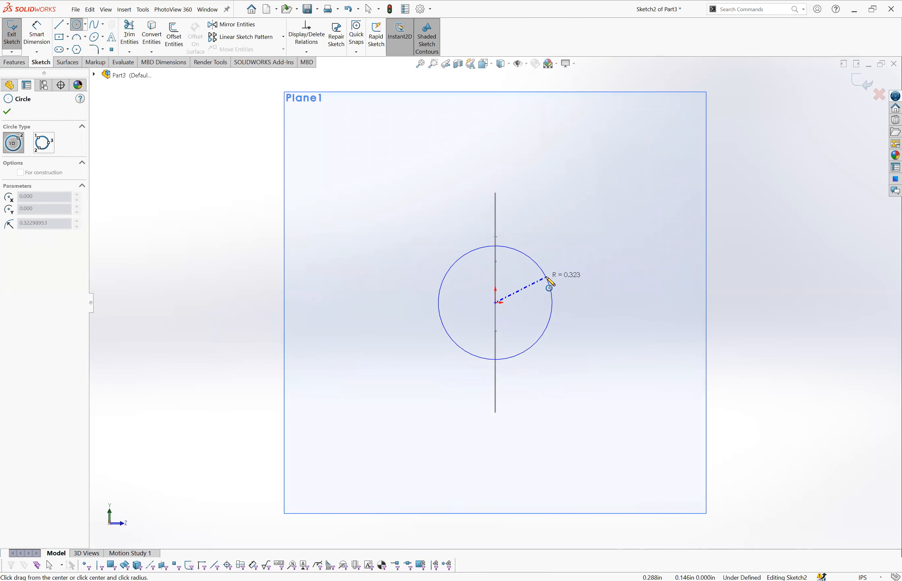
click(547, 278)
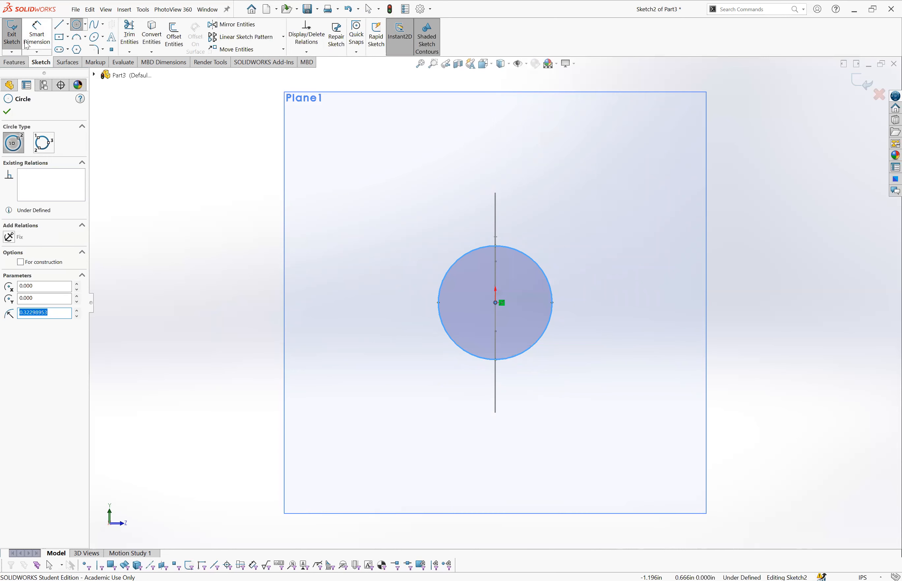
Step: Dimension the circle's diameter as 0.36 in and exit the sketch
click(36, 38)
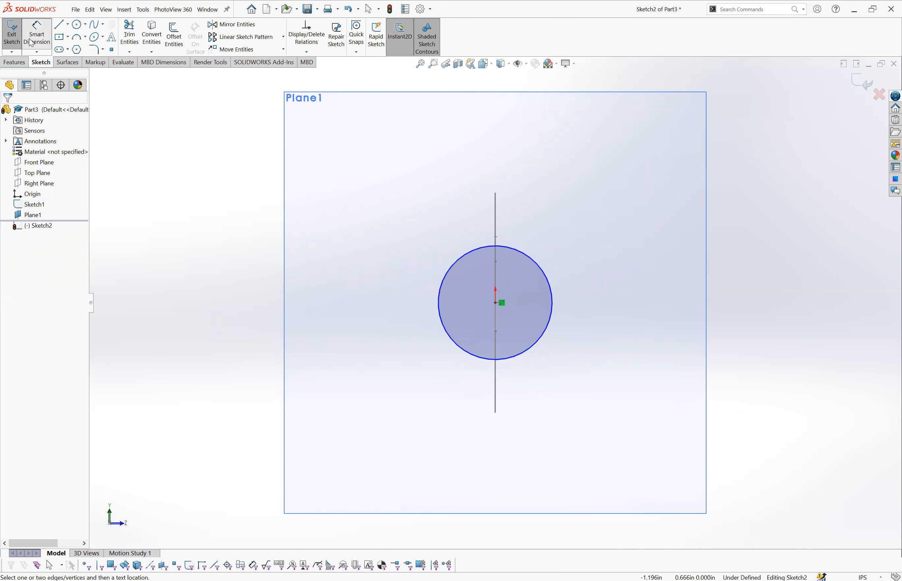
click(545, 270)
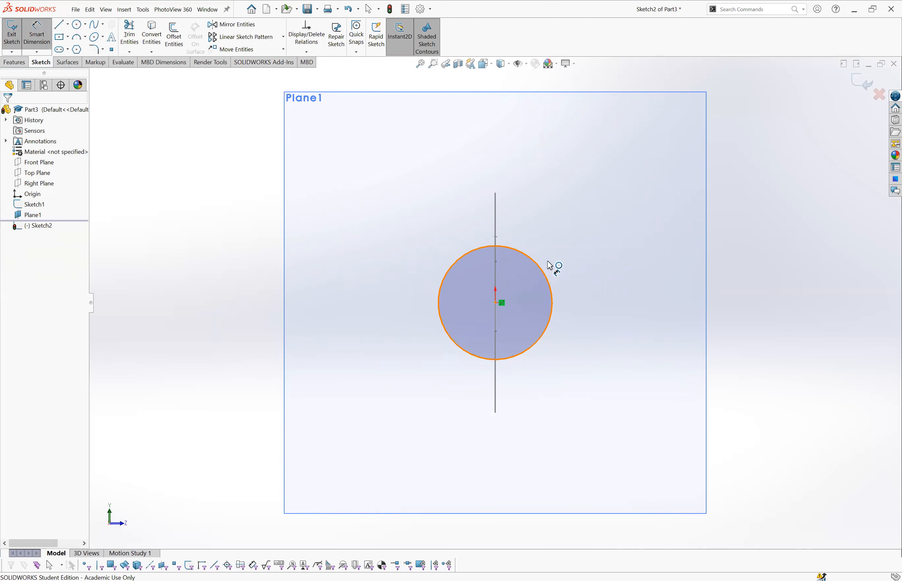
click(613, 203)
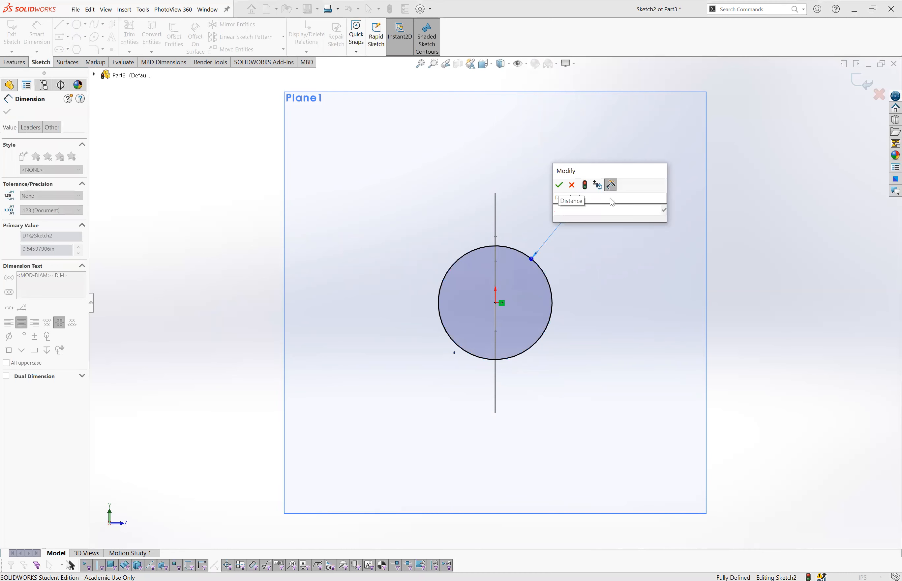
text(.36)
key(Return)
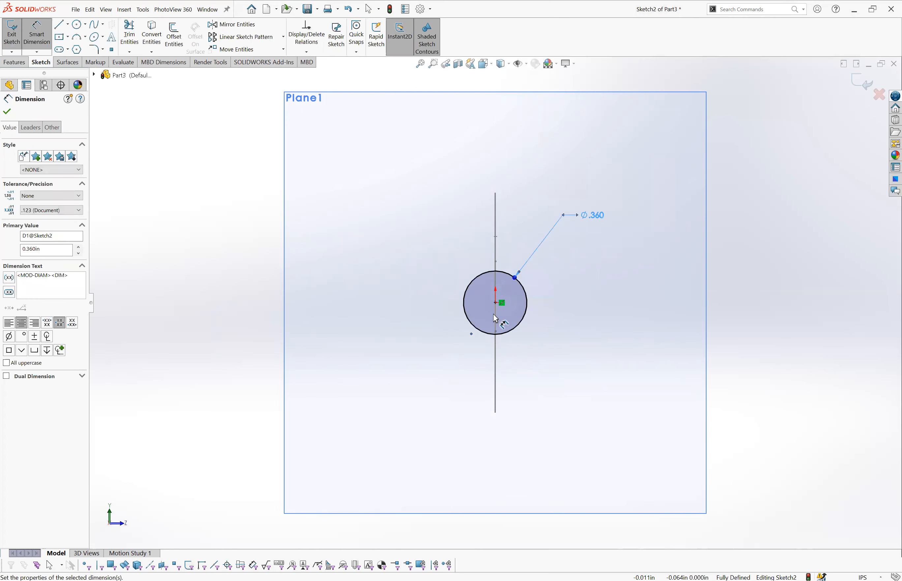
key(Escape)
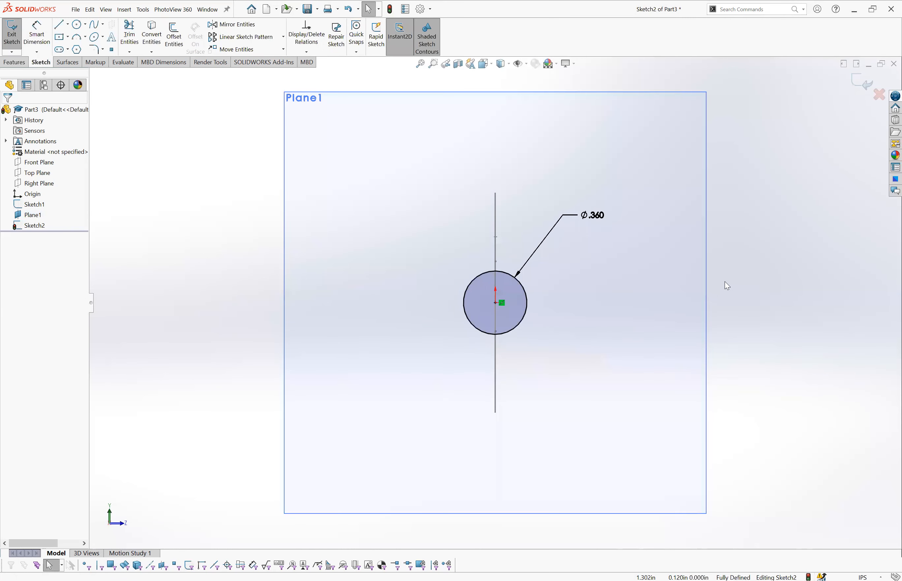
mouse_move(674, 280)
middle_down()
mouse_move(612, 290)
mouse_move(544, 332)
mouse_move(528, 329)
mouse_move(528, 338)
middle_up()
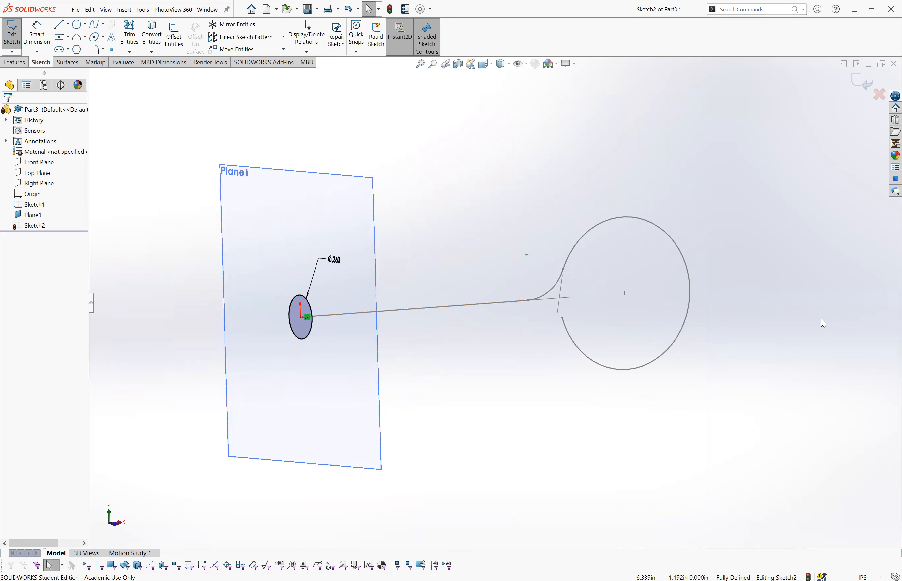
click(12, 36)
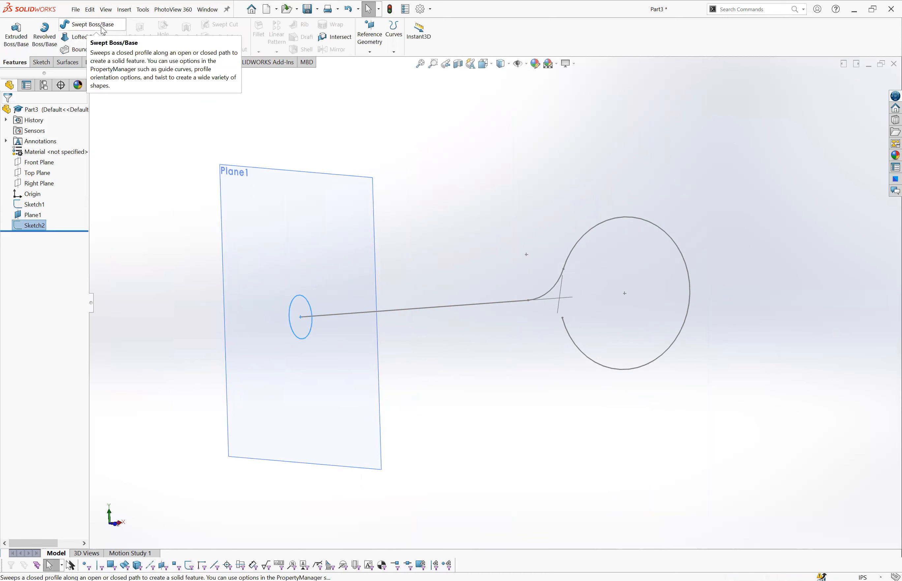
Step: Sweep the circle sketch along the line-and-arc path sketch as a solid boss and hide the reference plane
click(93, 24)
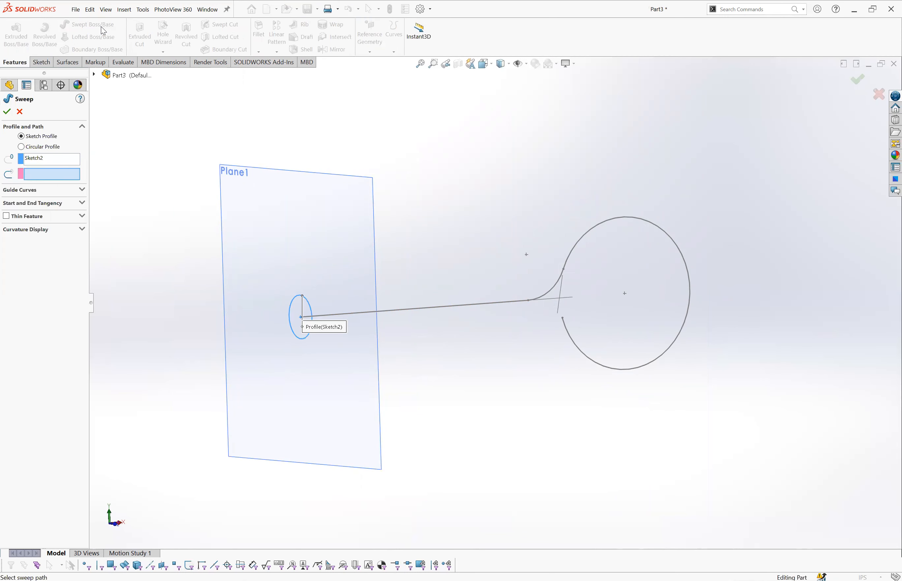
click(63, 160)
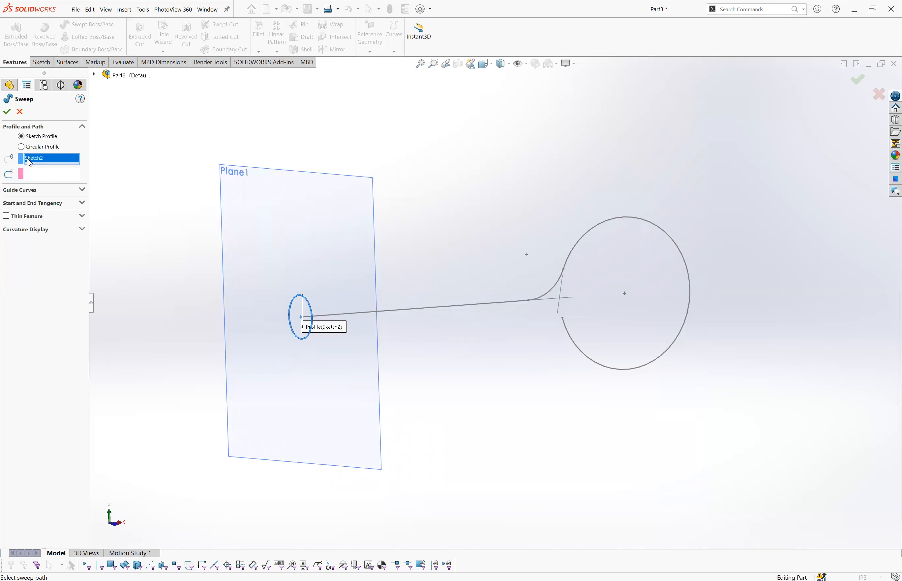
click(60, 175)
click(456, 306)
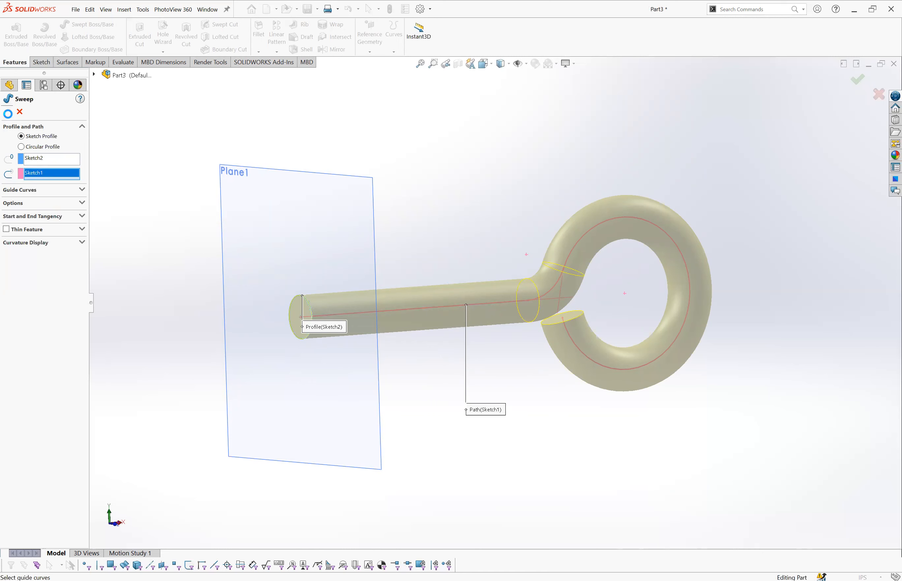
click(7, 111)
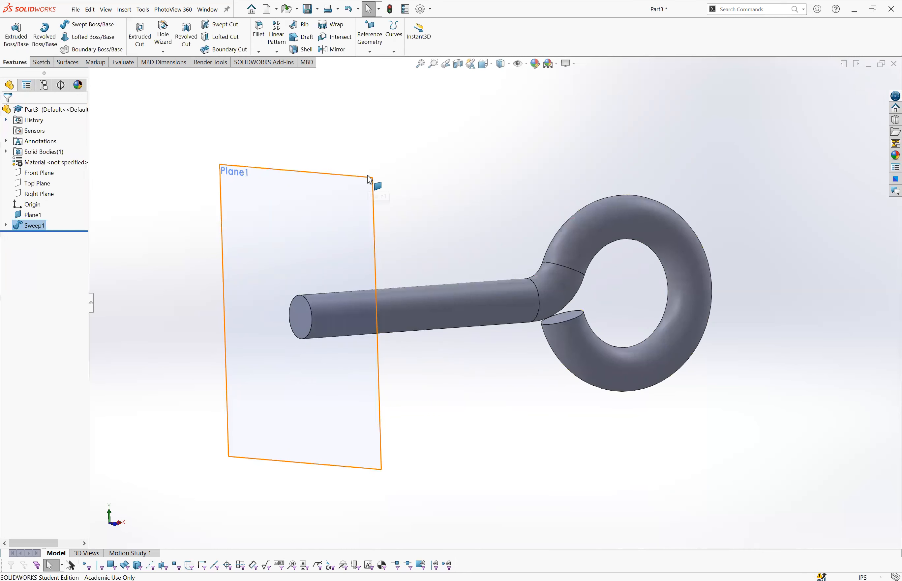
click(342, 225)
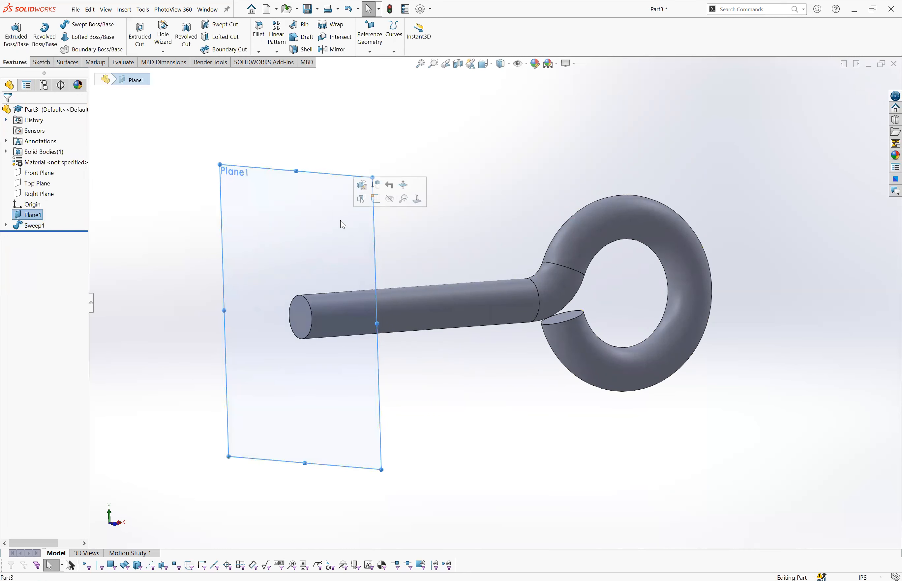
click(389, 200)
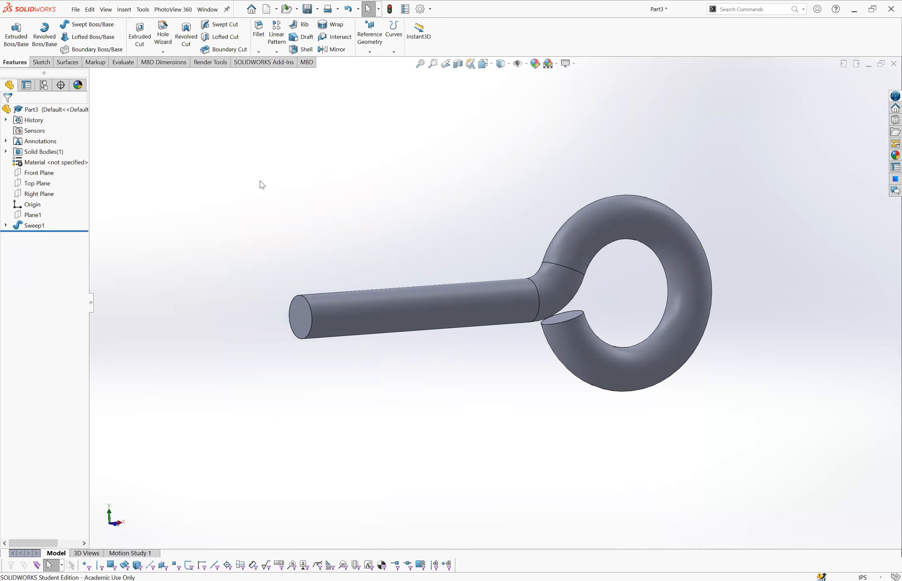
Step: Chamfer the circular edges at the shank's free end and the eye's open end by 0.050 in at 45°
click(263, 52)
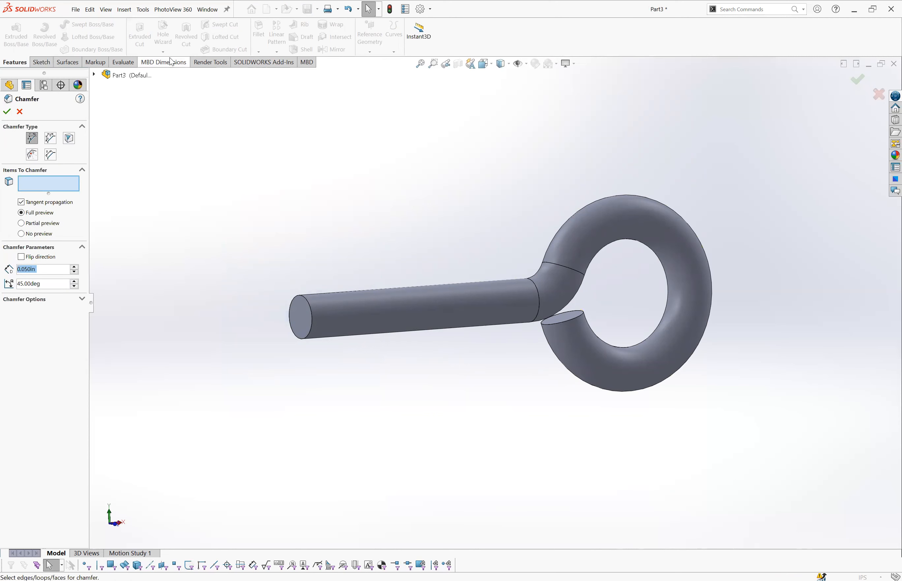
click(313, 324)
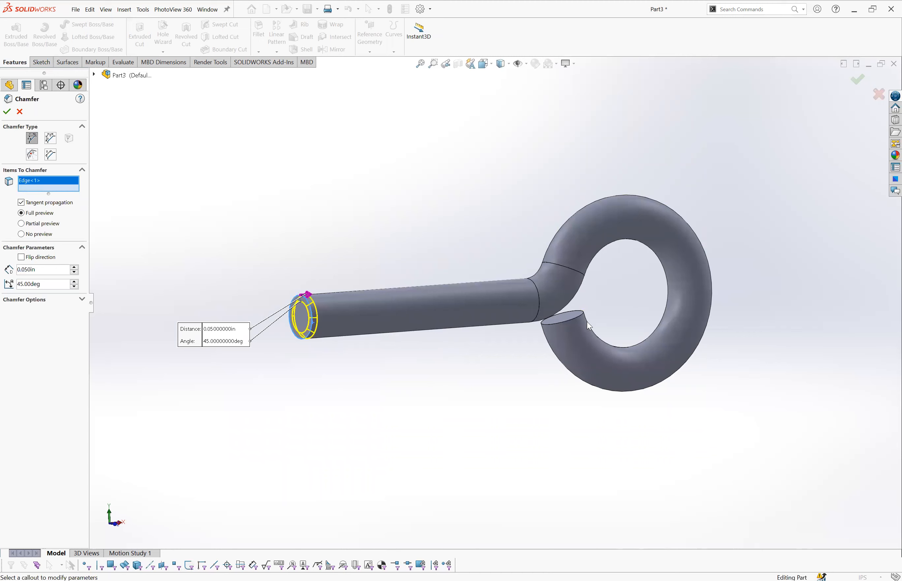
click(578, 317)
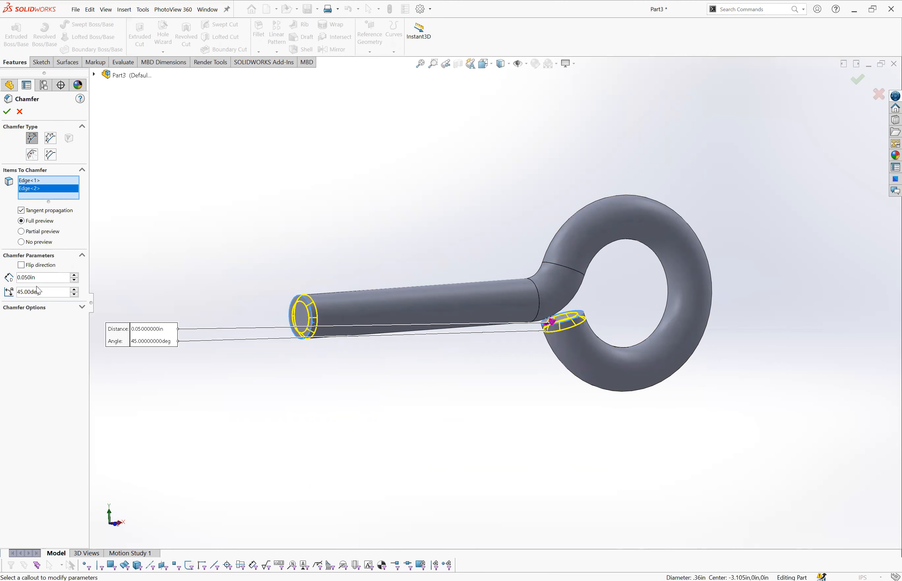
drag(39, 278, 3, 280)
key(ctrl+c)
text(.050)
click(7, 113)
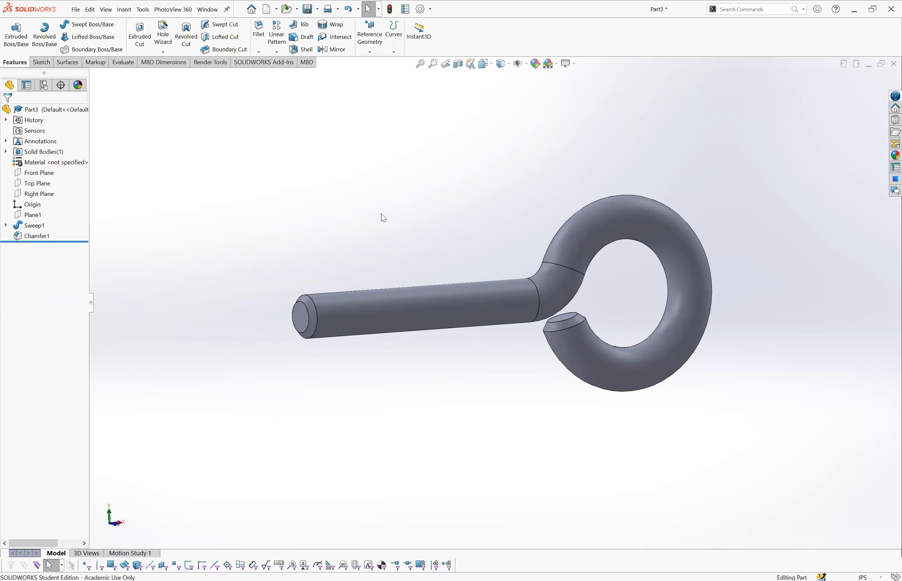
Step: Sketch on the shank's flat end face, convert the chamfer's outer circular edge into a sketch circle and exit the sketch
middle_drag(373, 227, 372, 236)
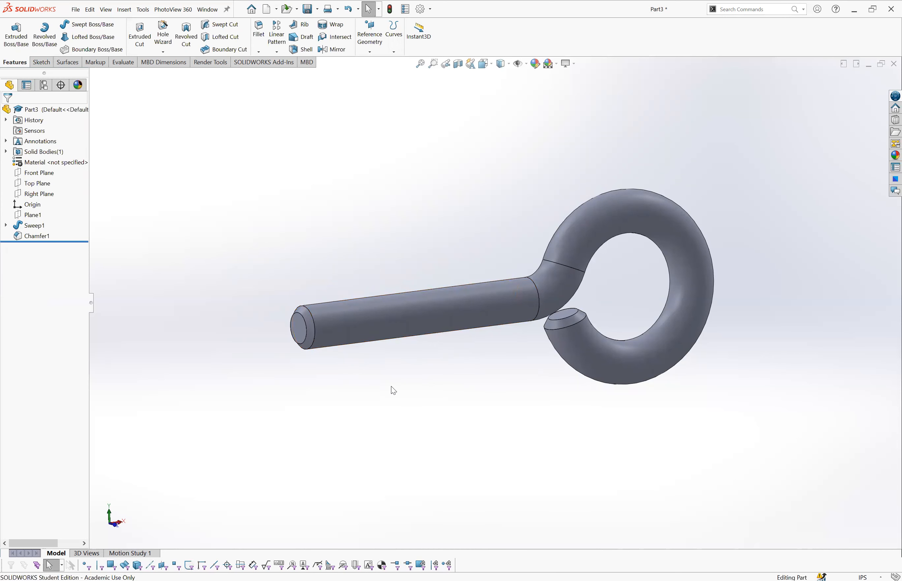
middle_drag(346, 380, 349, 383)
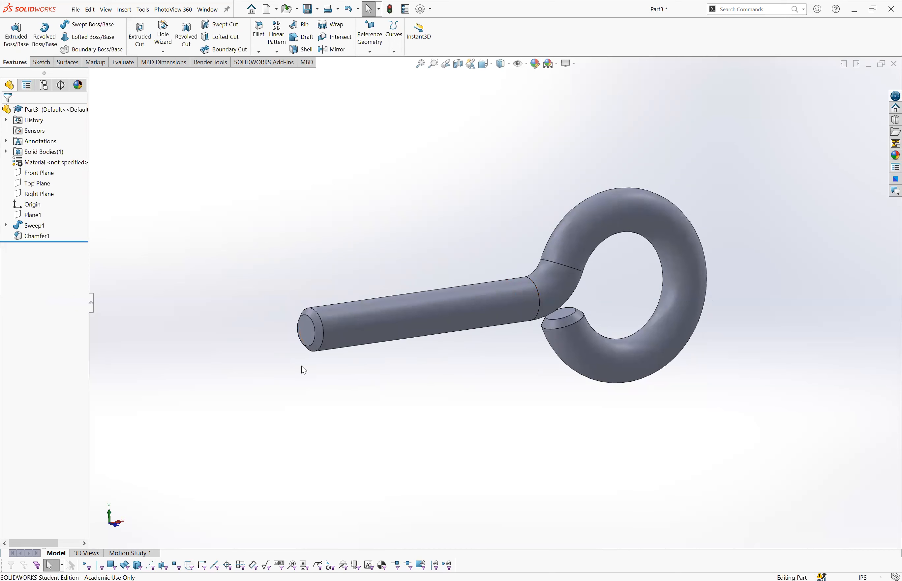
click(308, 339)
click(339, 313)
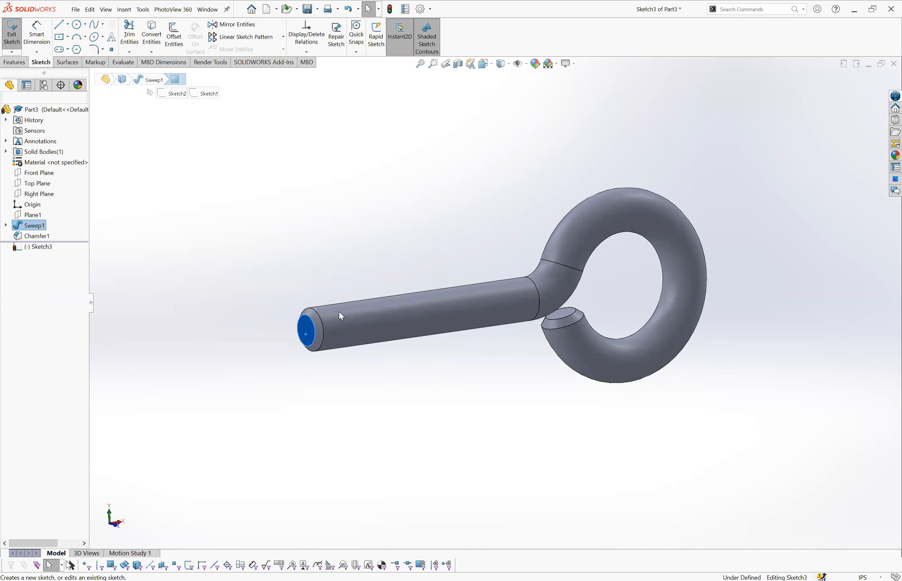
click(589, 268)
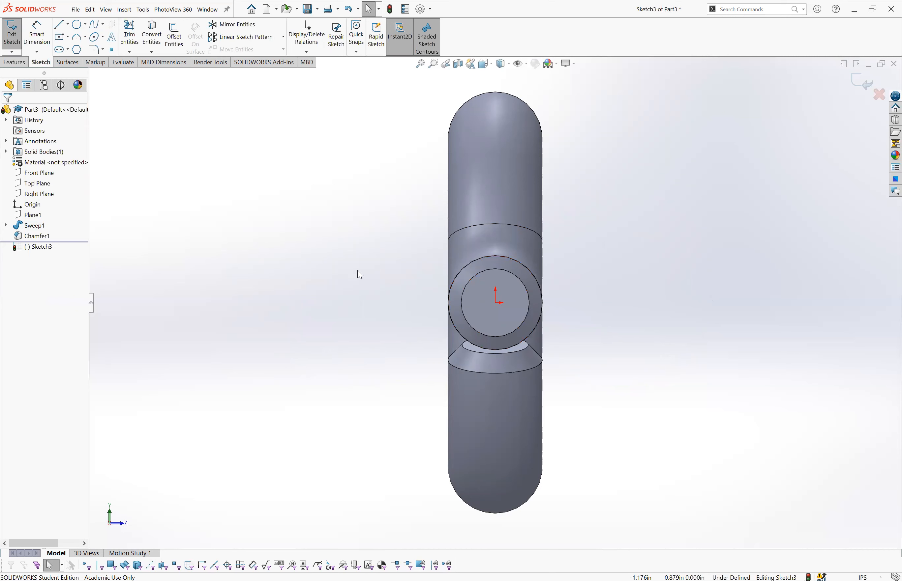
click(460, 271)
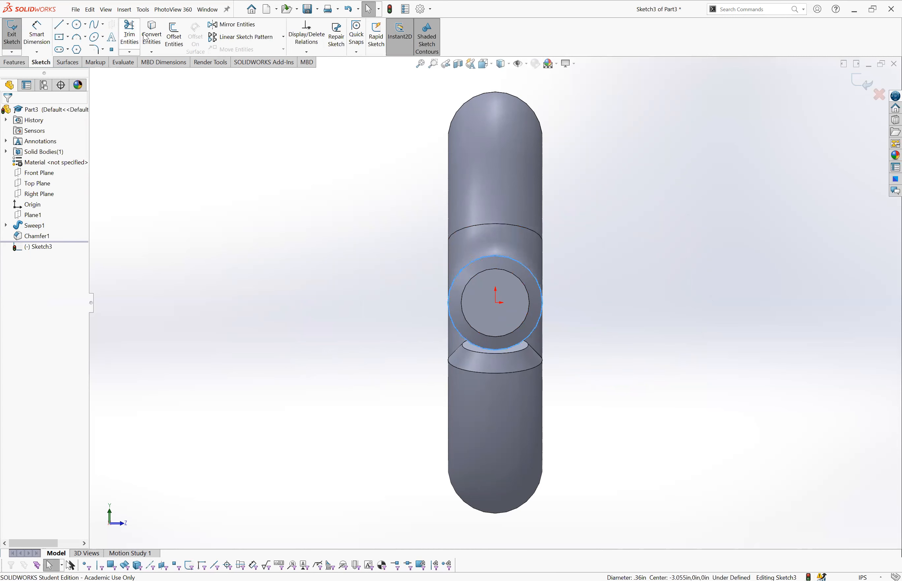
click(150, 38)
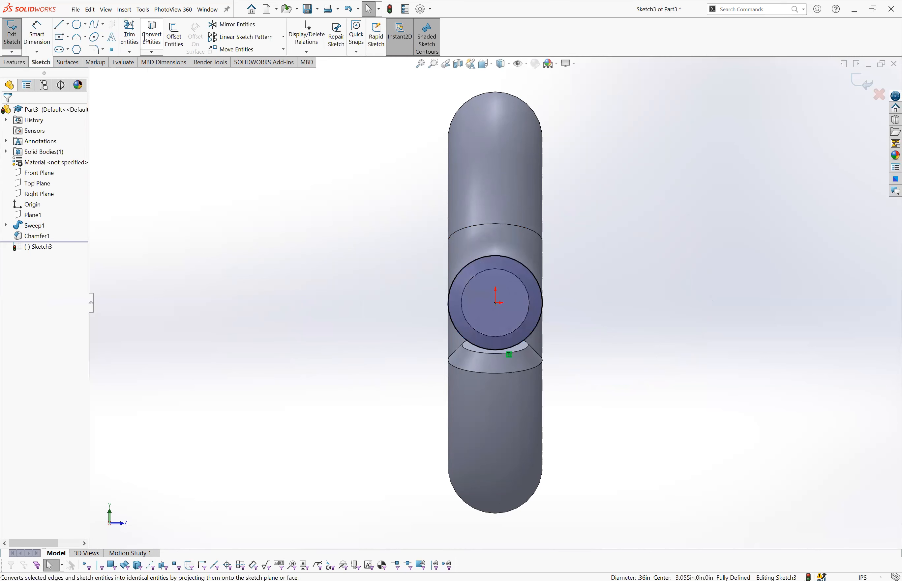
middle_drag(600, 305, 453, 354)
scroll(450, 351, up, 2)
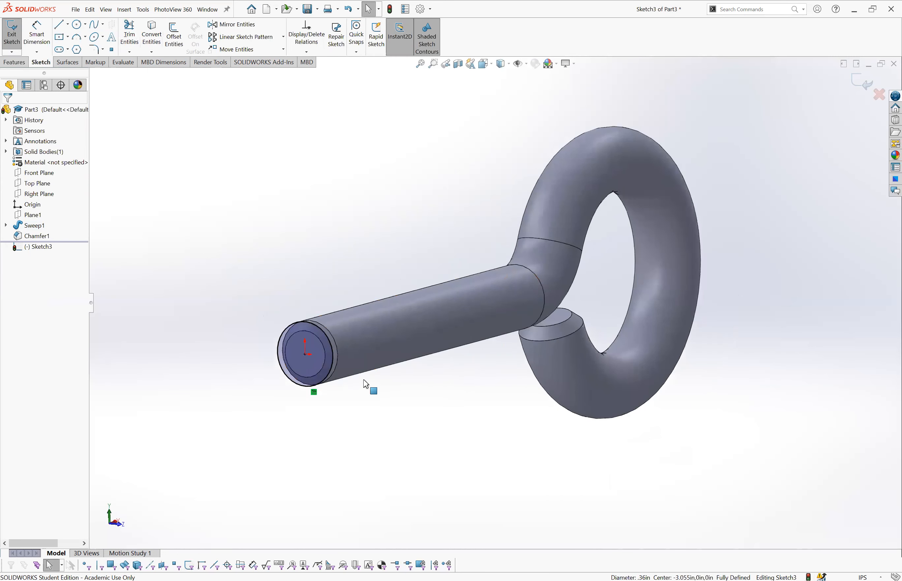
click(12, 38)
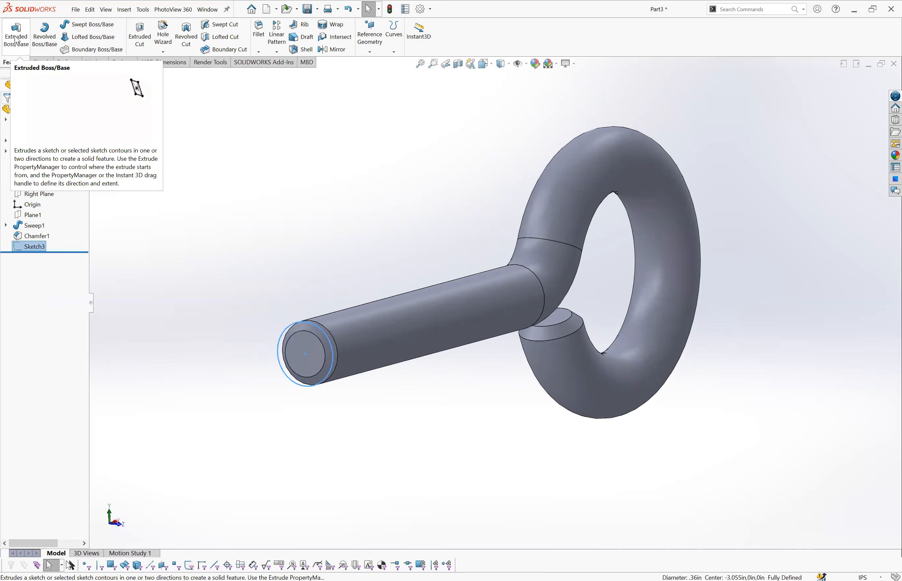
Step: Create a constant-pitch helix from the converted circle, reversed along the shank, with 0.055 in pitch, 39 revolutions and 0° start angle
click(398, 47)
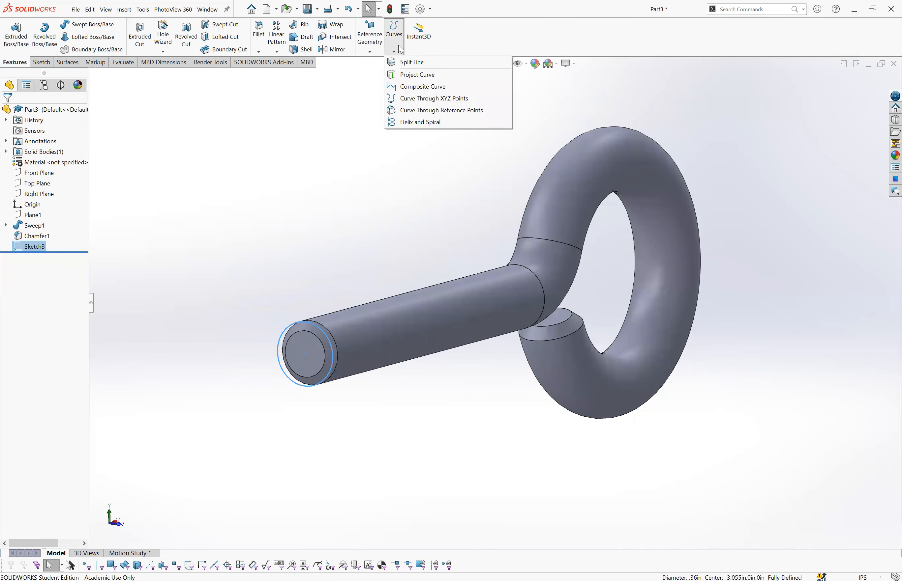
click(440, 127)
drag(66, 188, 7, 189)
text(.055)
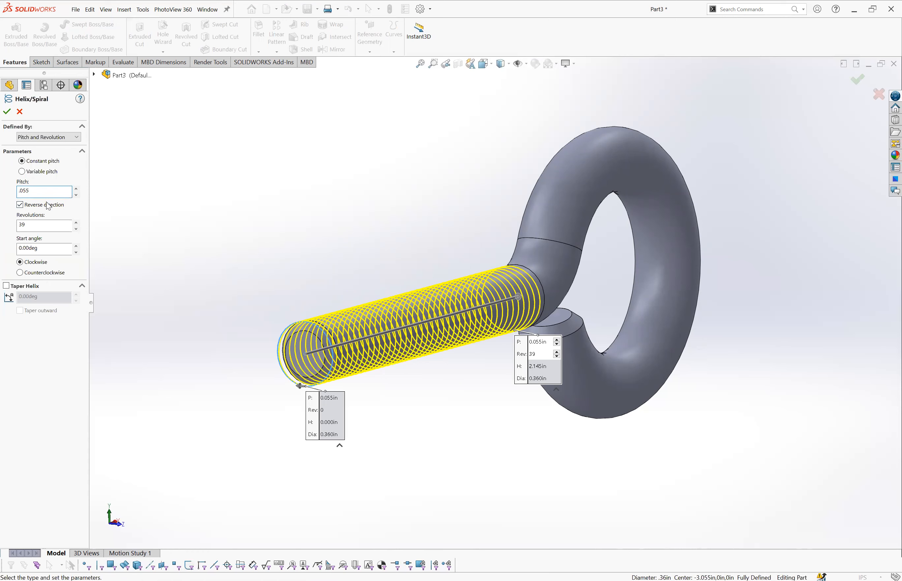
click(7, 207)
click(45, 226)
click(55, 247)
click(7, 112)
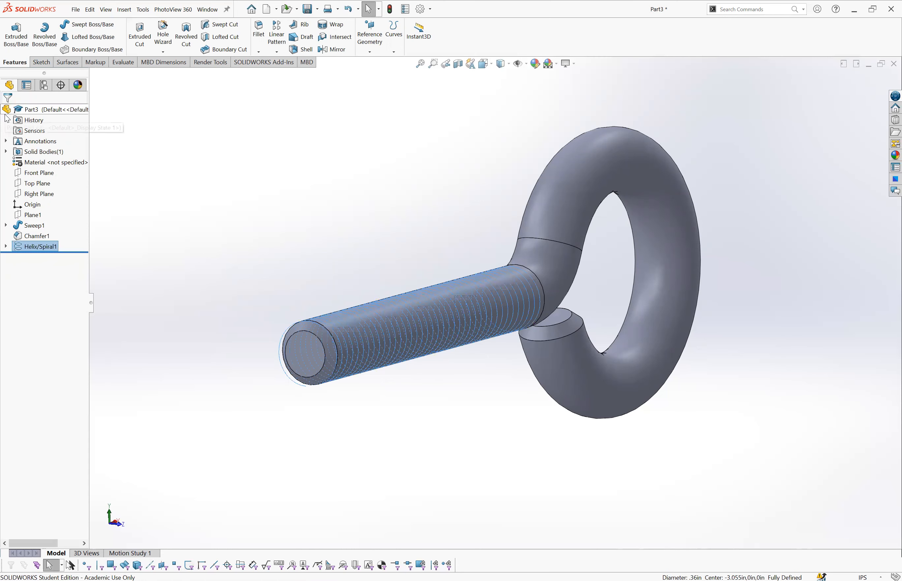
click(178, 231)
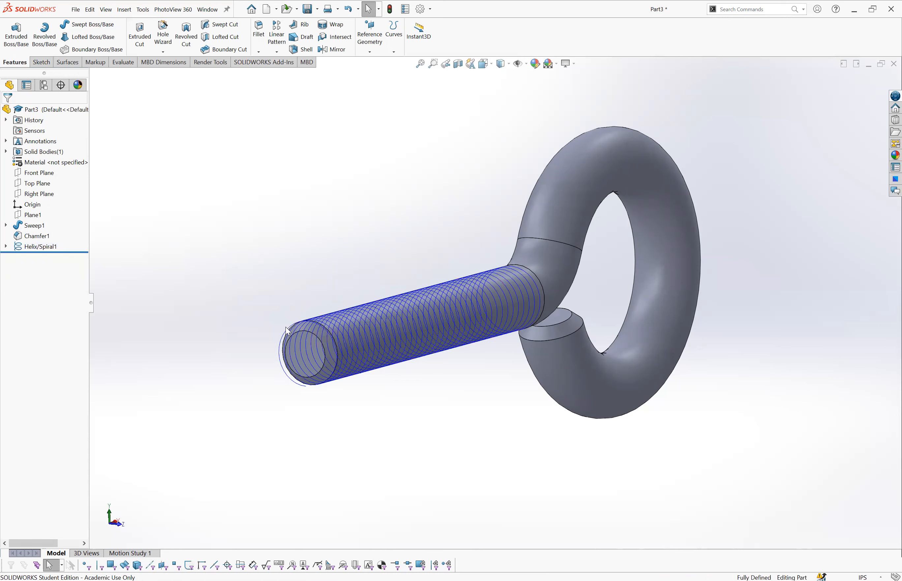
Step: Start a sketch on the Front Plane and draw a vertical centerline about 0.09 in long just beyond the shank's lower chamfered corner
click(53, 174)
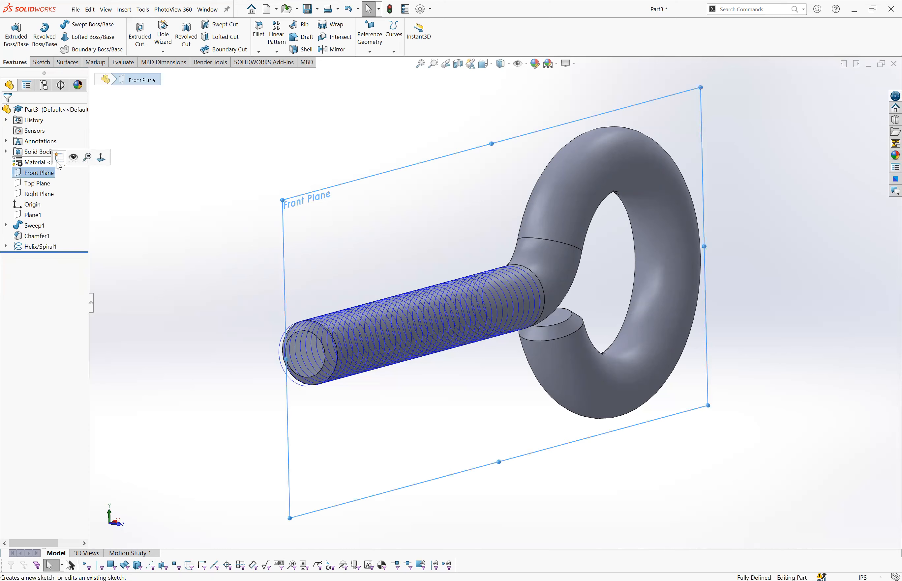
click(56, 164)
scroll(228, 348, down, 10)
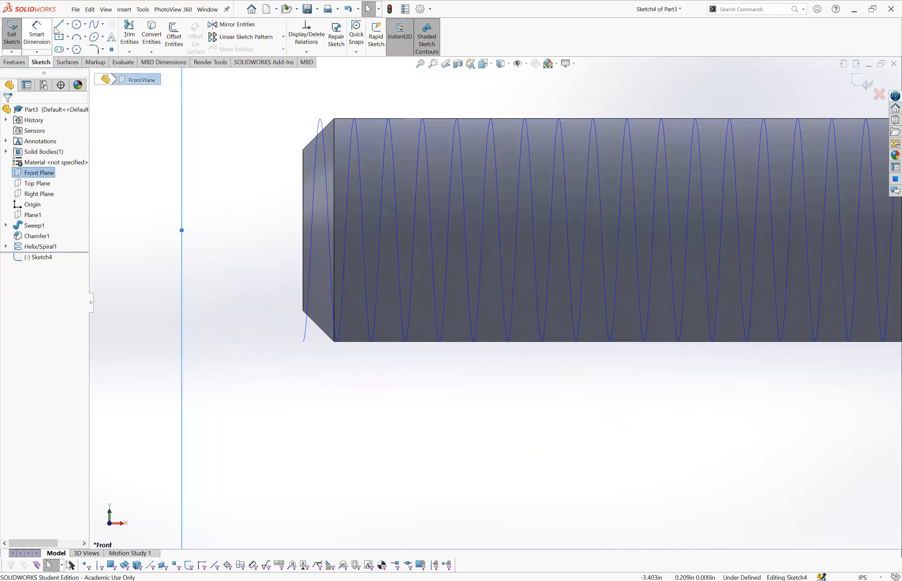
click(67, 25)
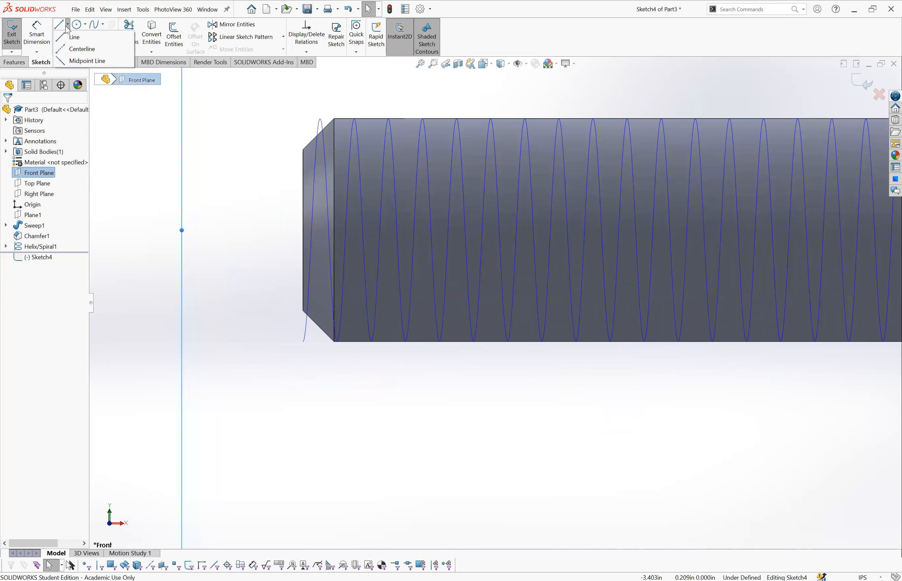
click(75, 52)
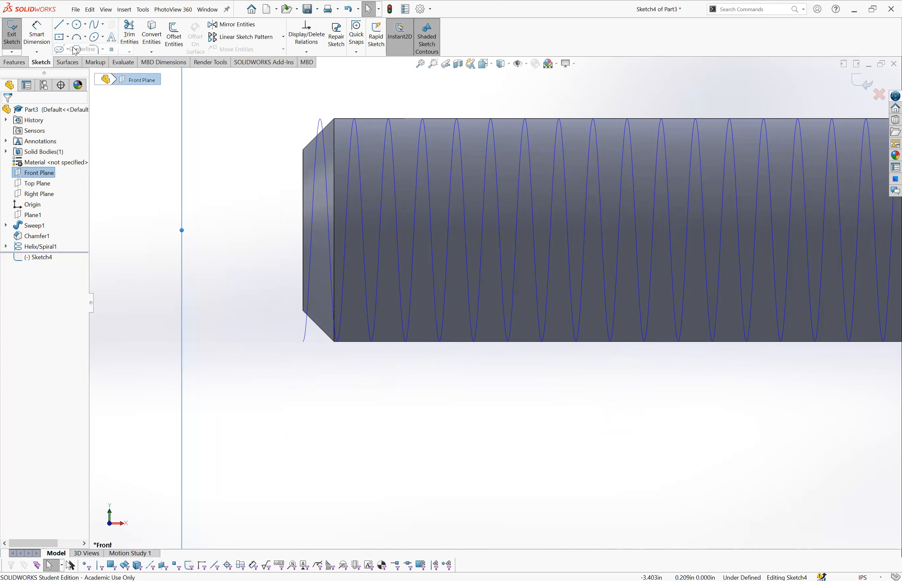
click(259, 327)
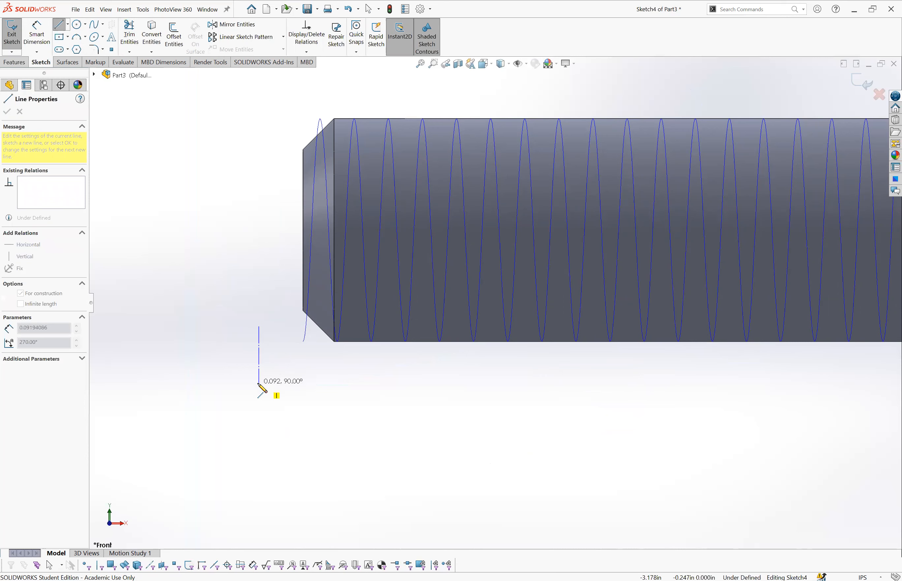
click(259, 384)
key(Escape)
key(Escape)
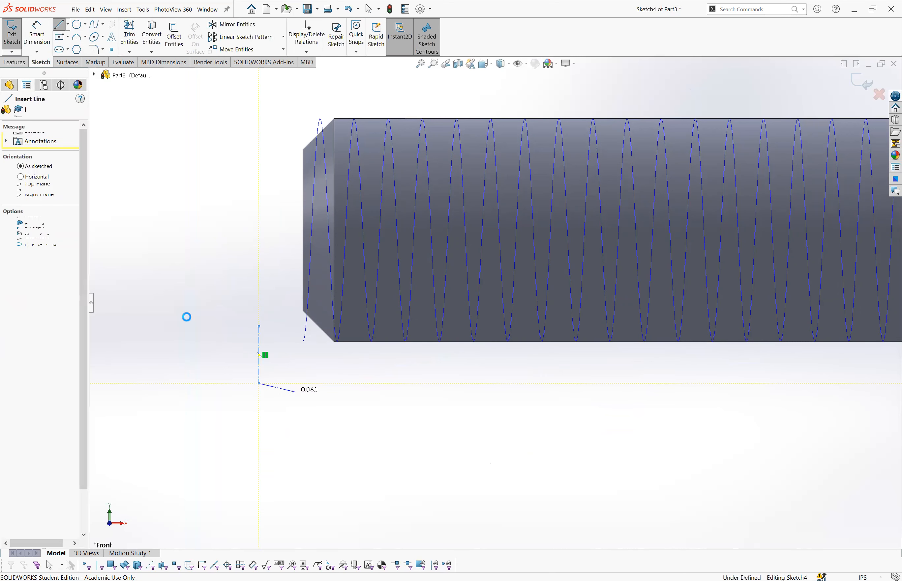
Step: Draw a slanted line about 0.105 in long from the centerline's upper end down to the left, closed by a horizontal line to its lower end
click(60, 25)
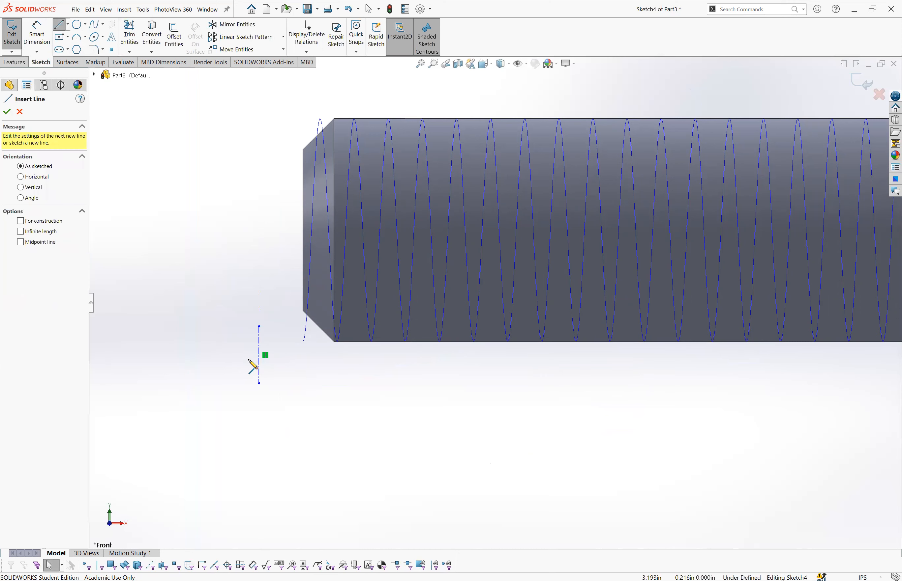
click(259, 326)
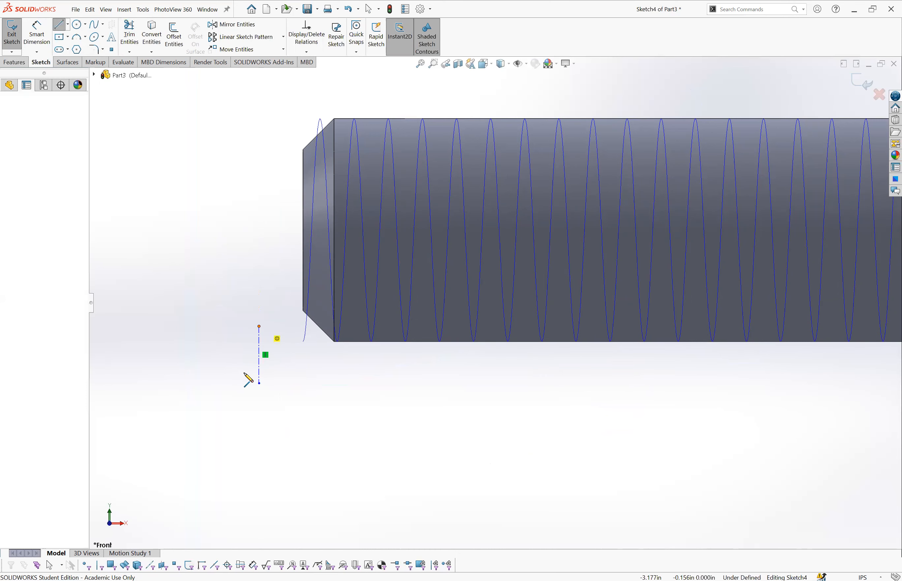
click(227, 384)
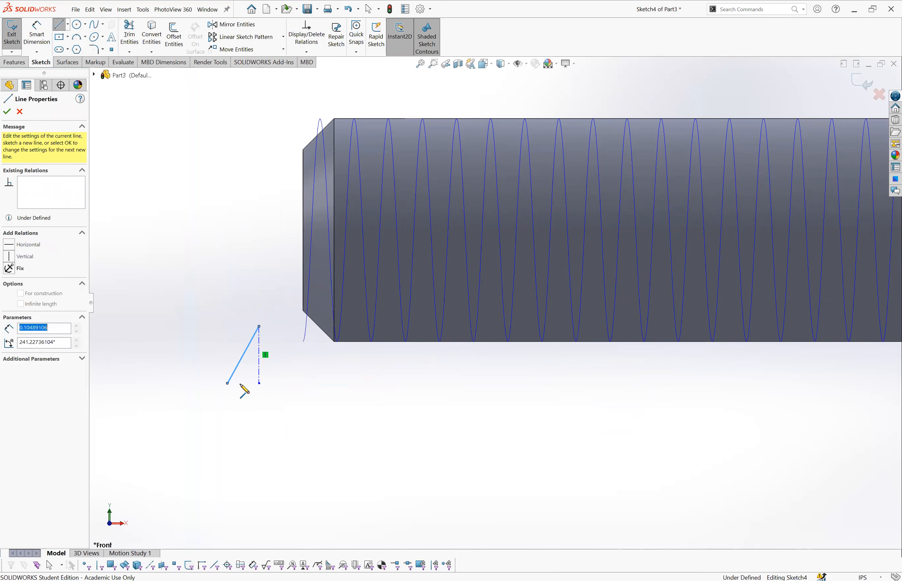
click(259, 384)
key(Escape)
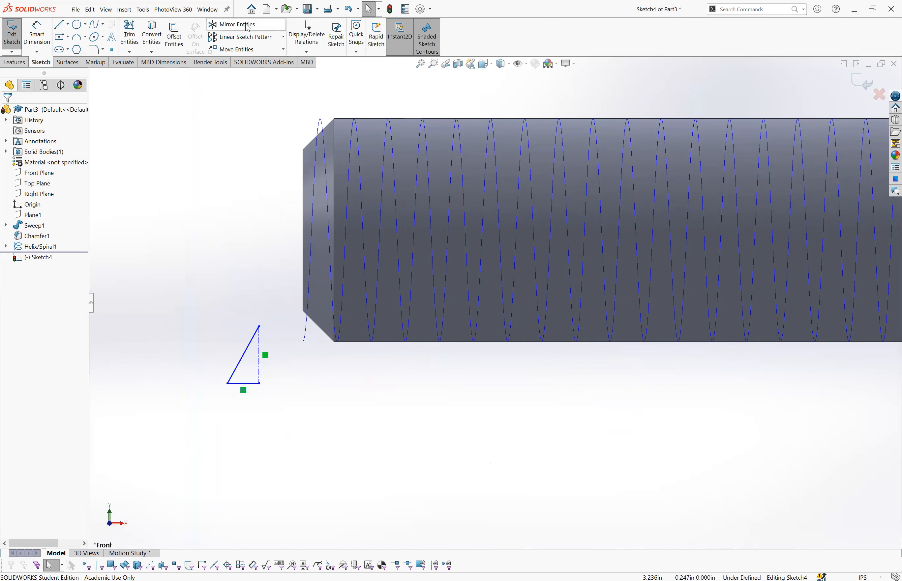
Step: Mirror the slanted and horizontal lines about the vertical centerline to complete the triangle
click(232, 25)
click(246, 358)
click(243, 383)
click(66, 235)
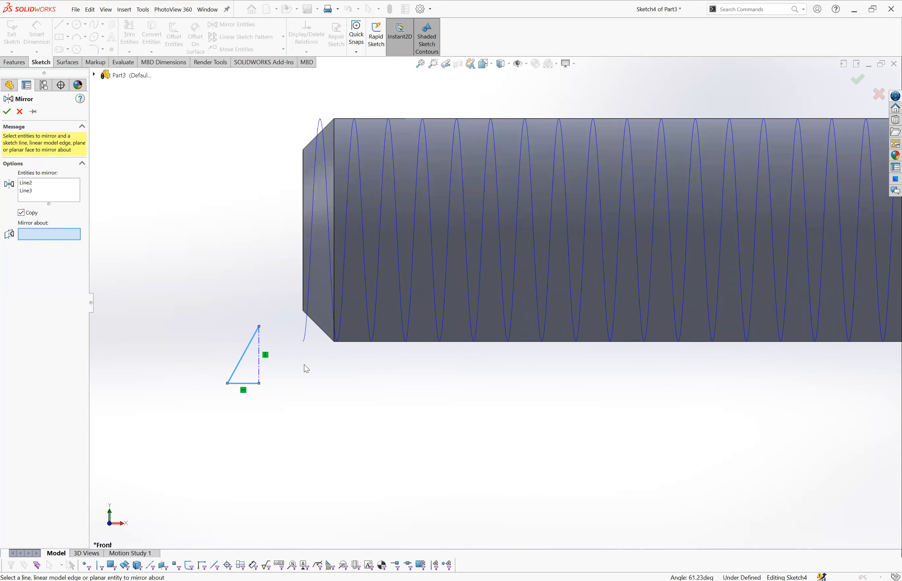
click(259, 370)
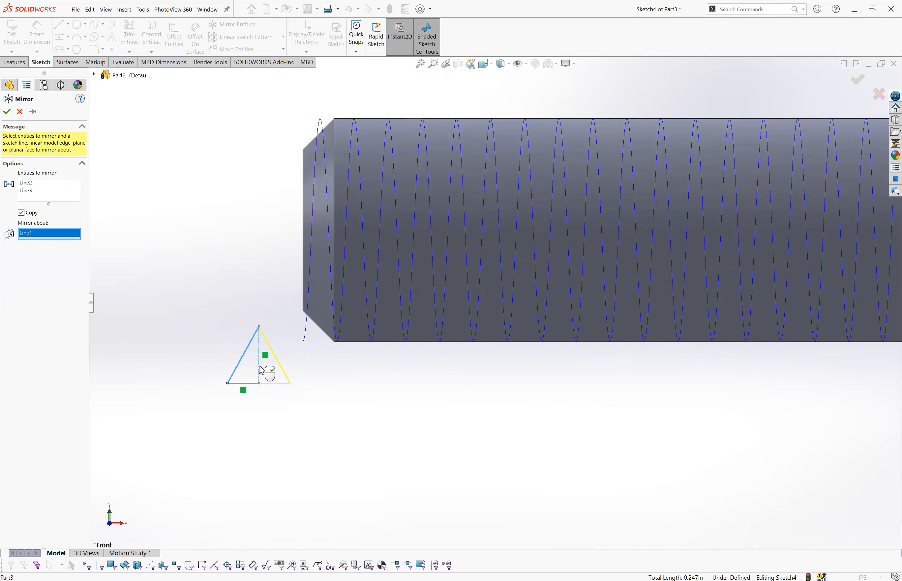
click(6, 112)
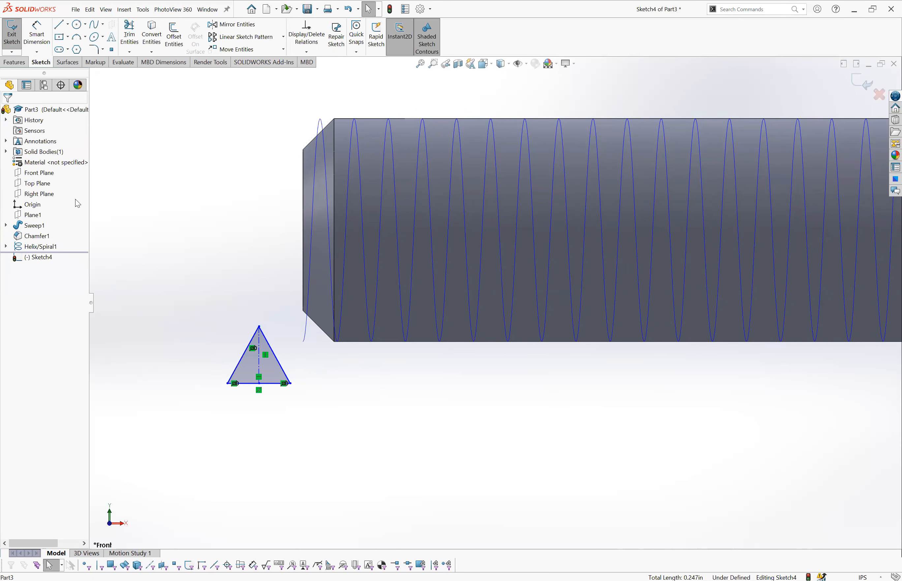
Step: Dimension the angle between the triangle's two slanted sides as 60°
click(37, 35)
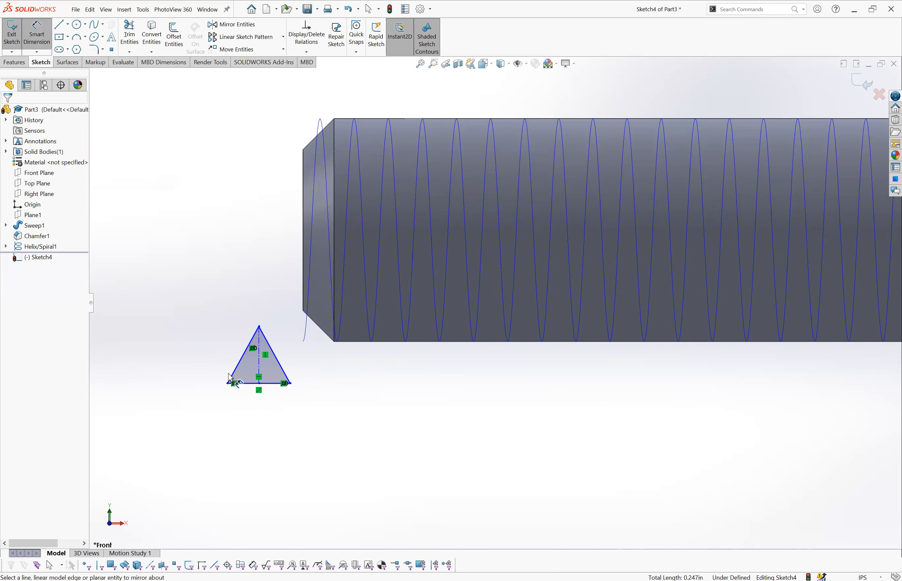
click(282, 370)
click(281, 366)
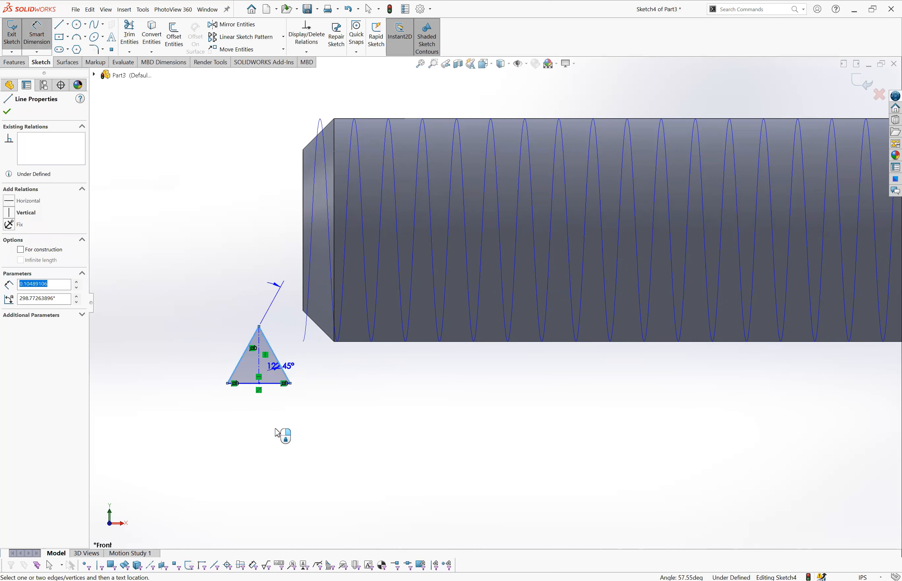
click(264, 435)
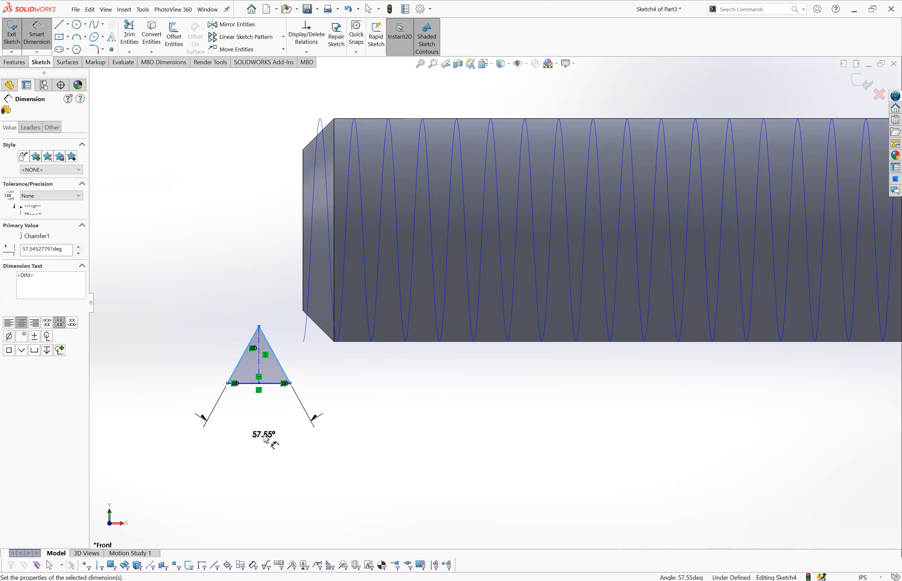
text(60)
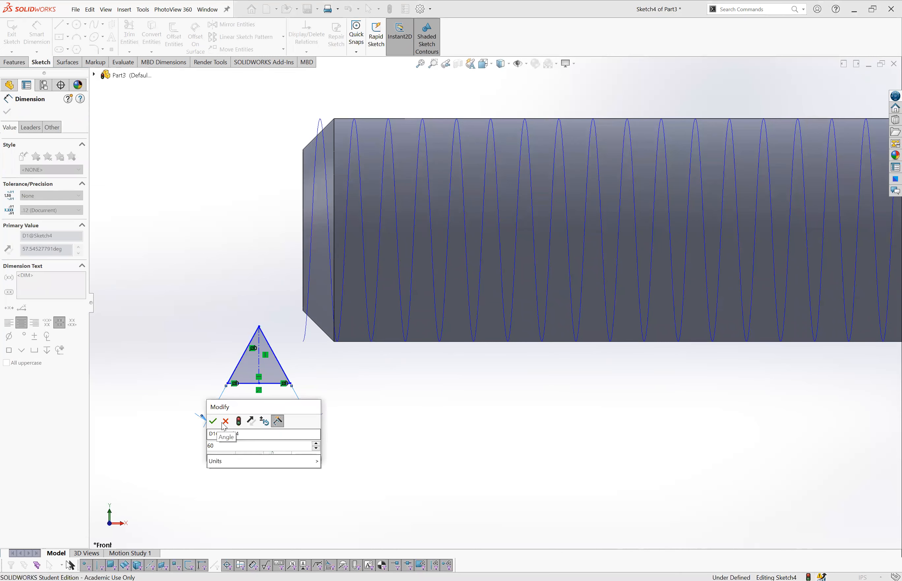
click(213, 422)
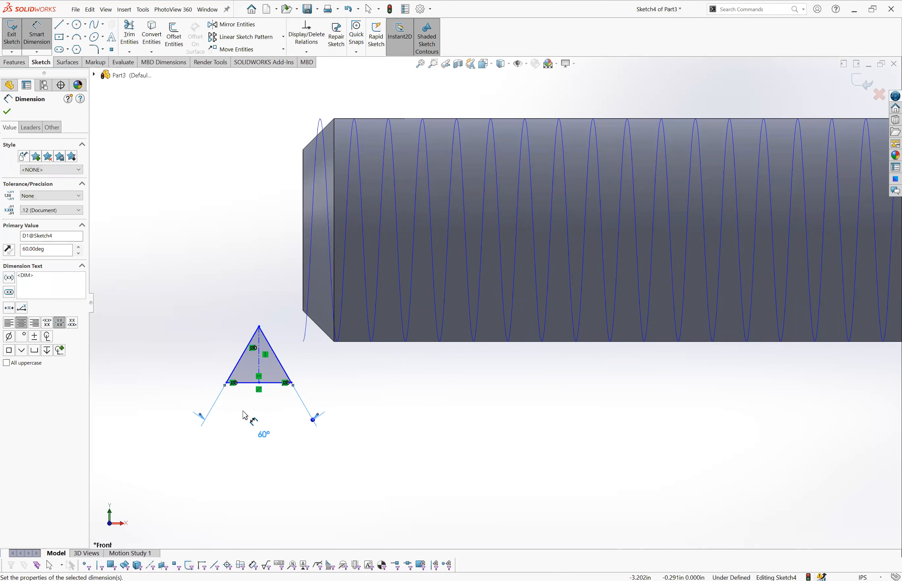
key(Escape)
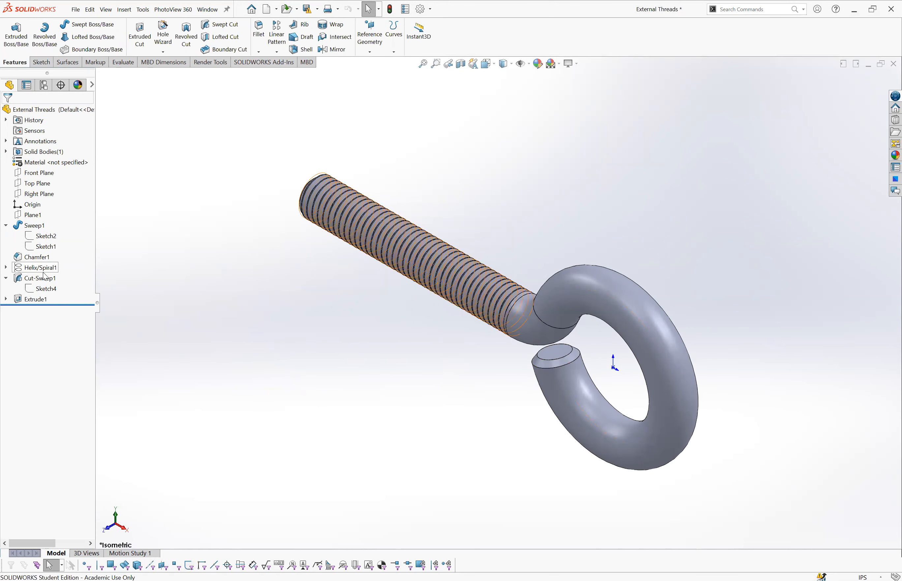
Step: Switch to the finished External Threads part, open its thread profile sketch and examine the profile's dimensions and relations
click(32, 290)
click(37, 261)
scroll(237, 332, down, 8)
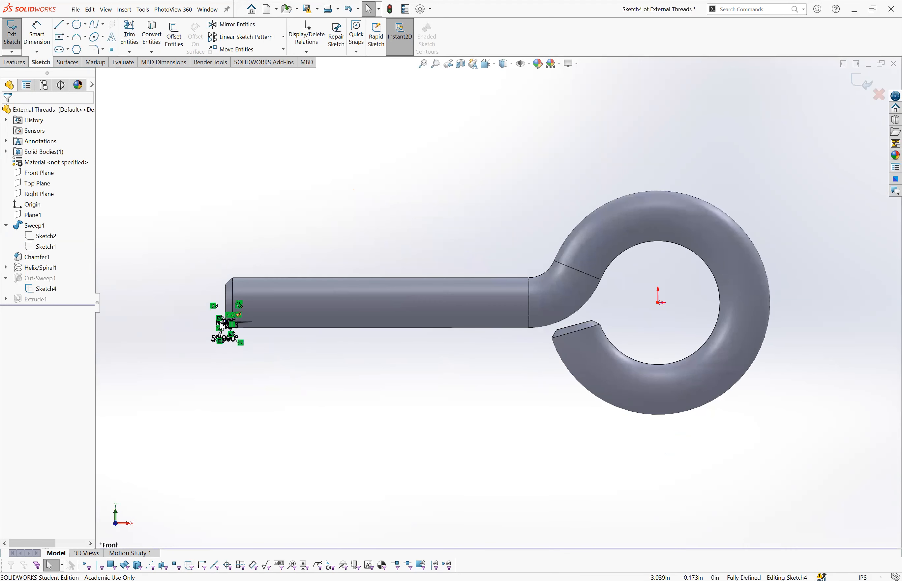
scroll(253, 323, down, 10)
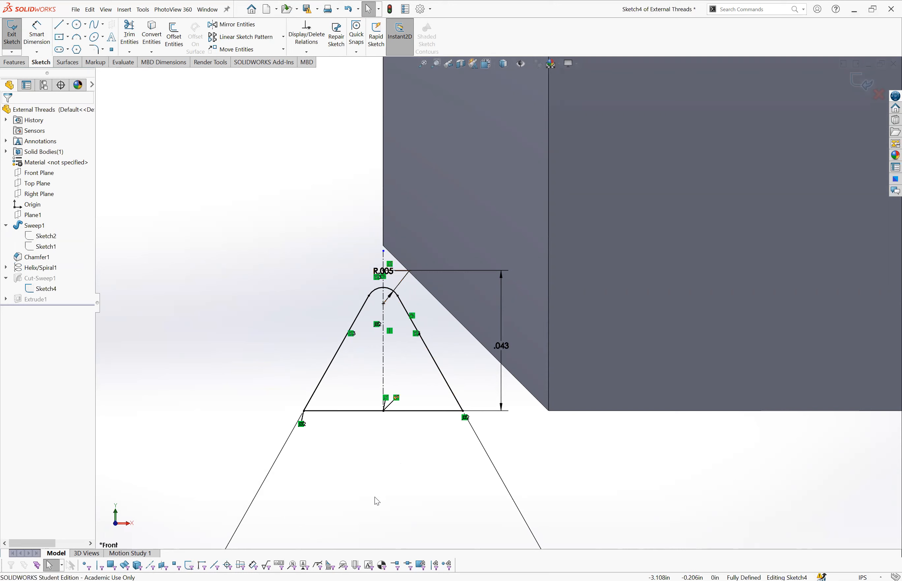
scroll(375, 501, up, 3)
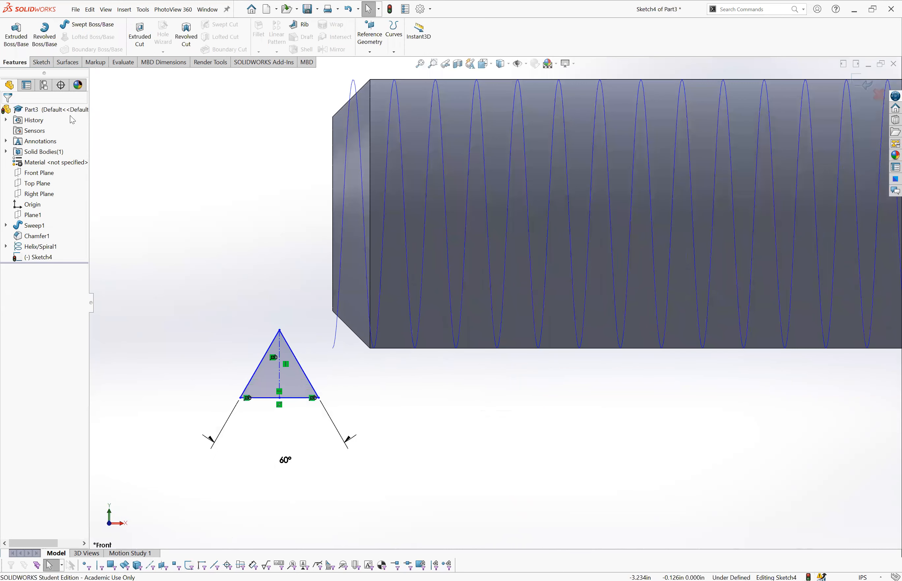
Step: Round the triangle's apex with a 0.005 in sketch fillet and place its radius dimension clear of the profile
click(47, 64)
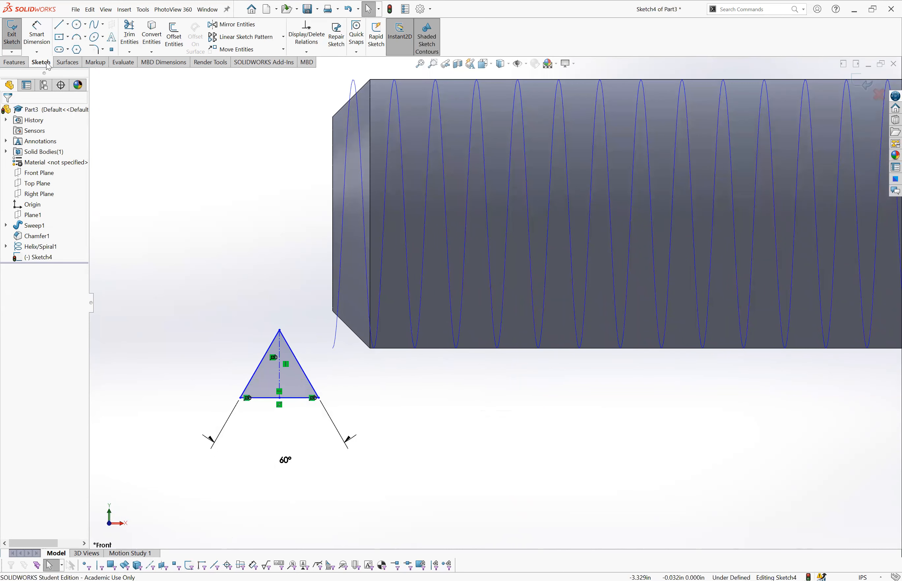
click(96, 49)
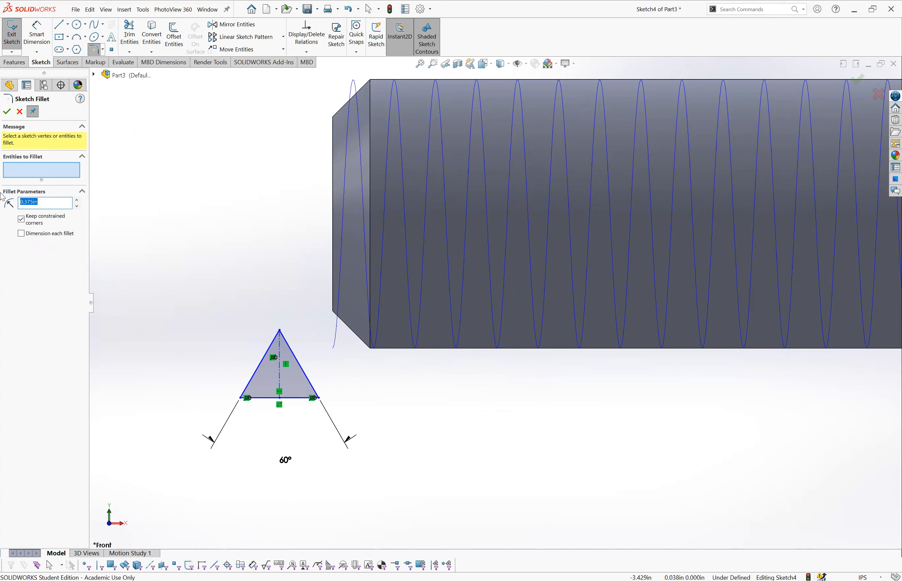
text(.0)
click(280, 333)
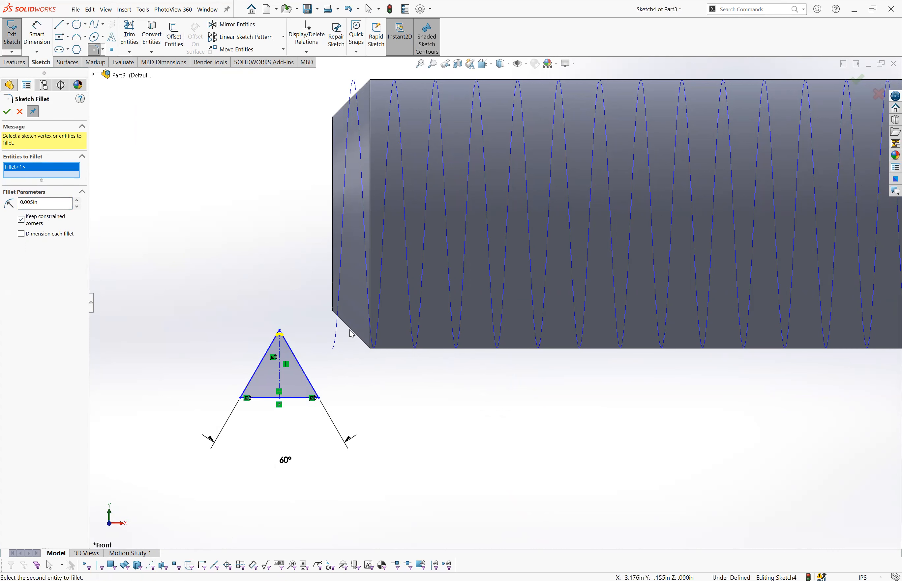
click(7, 114)
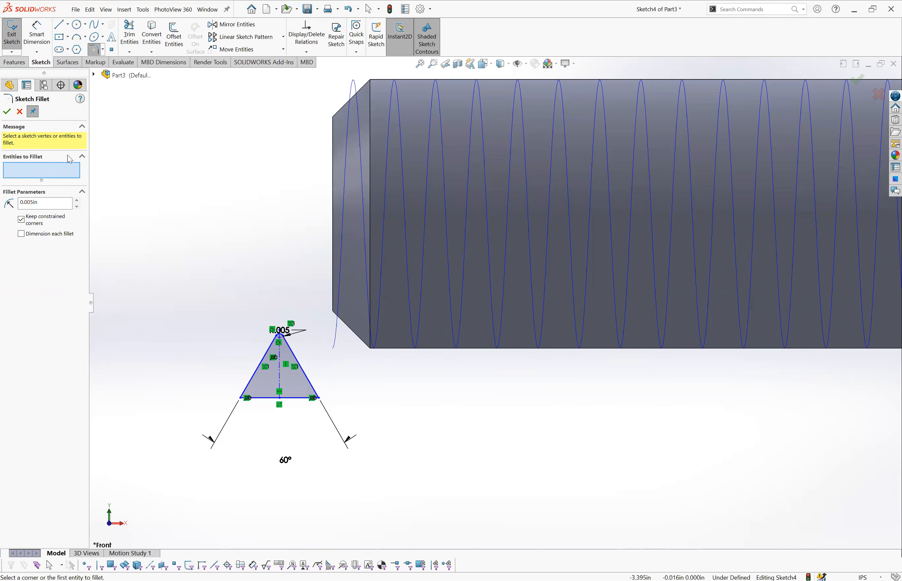
click(7, 111)
key(Escape)
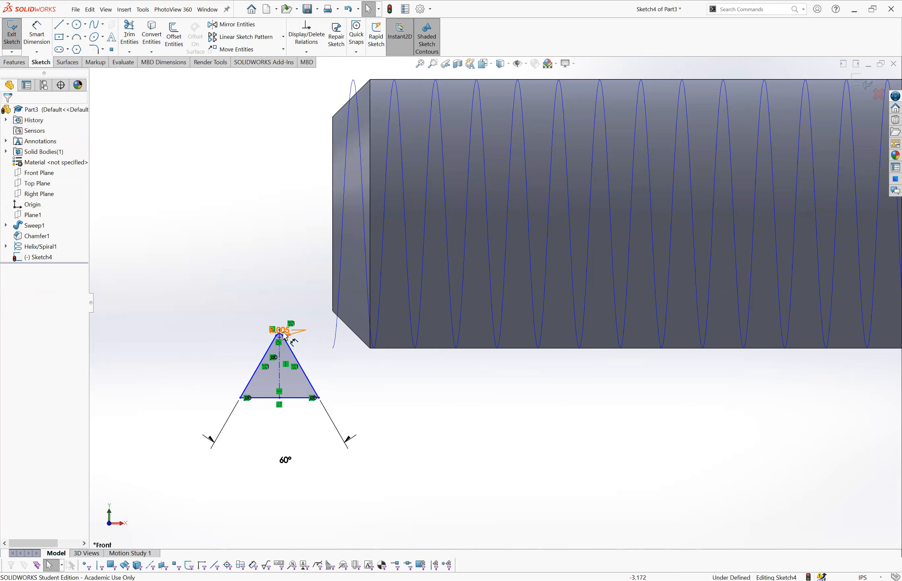
drag(282, 331, 205, 321)
click(491, 445)
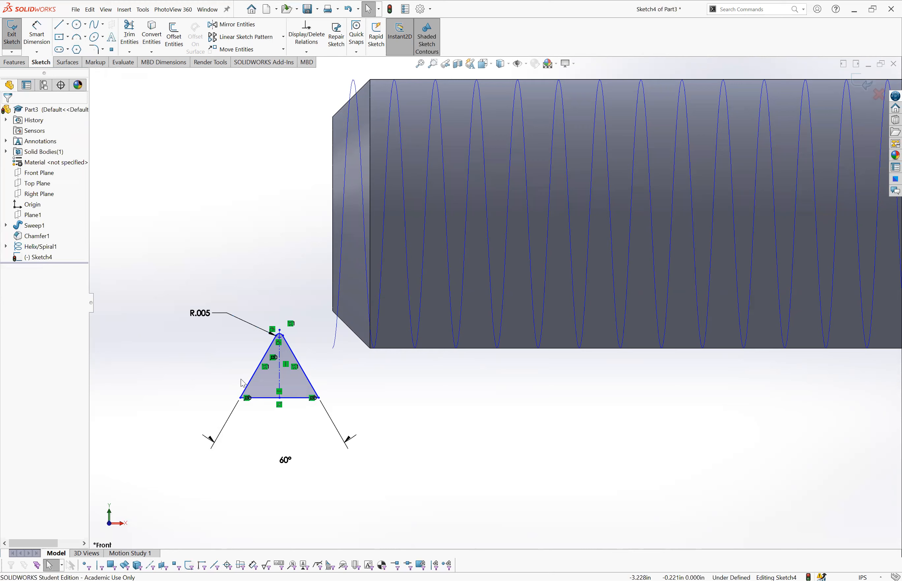
scroll(178, 399, down, 1)
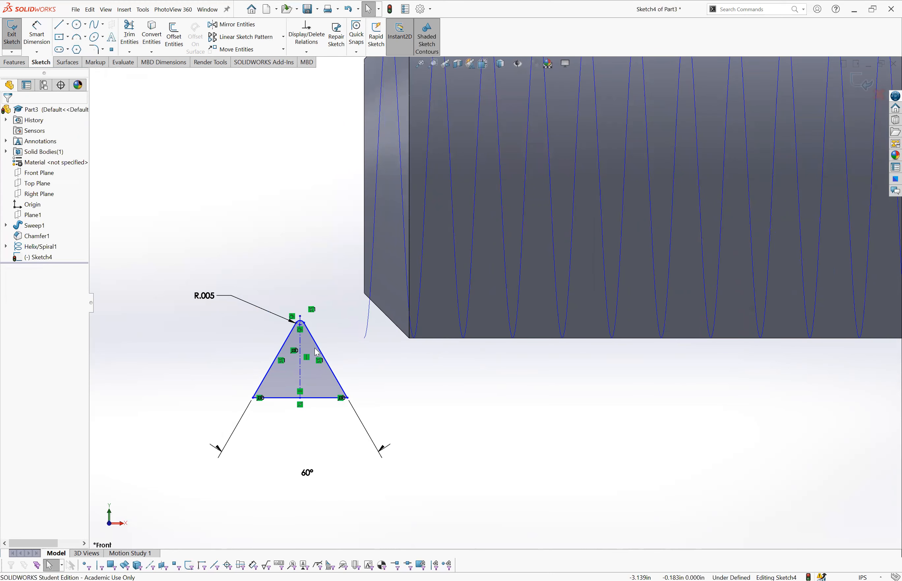
click(33, 36)
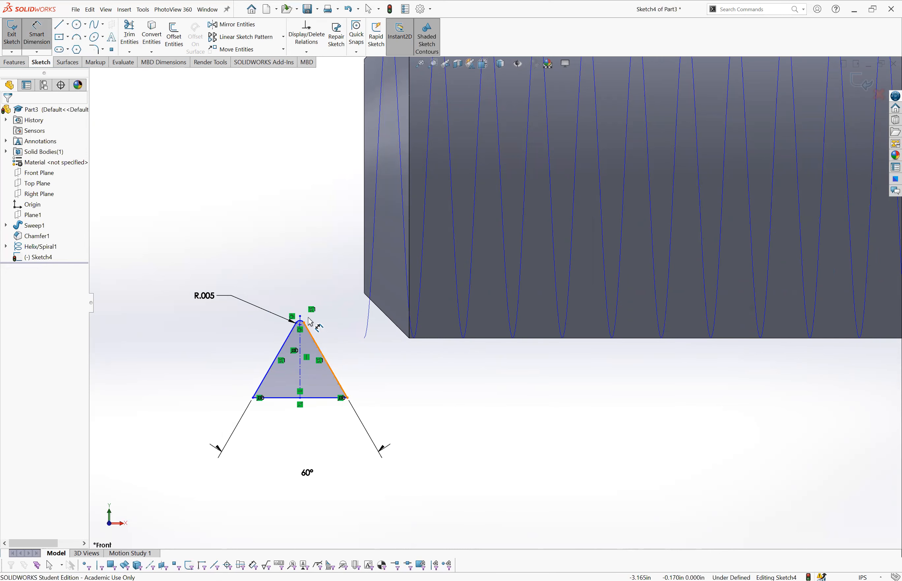
click(313, 398)
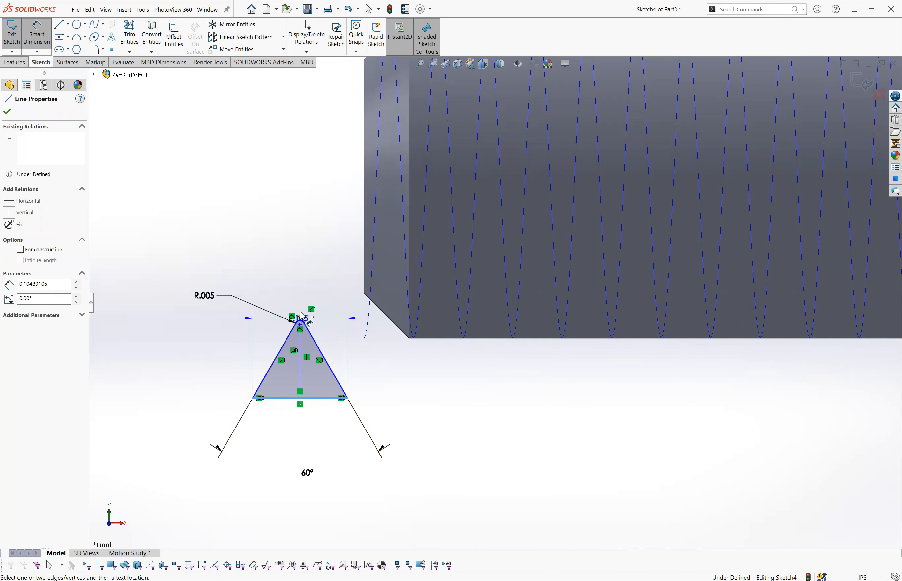
scroll(375, 307, up, 2)
scroll(396, 322, down, 1)
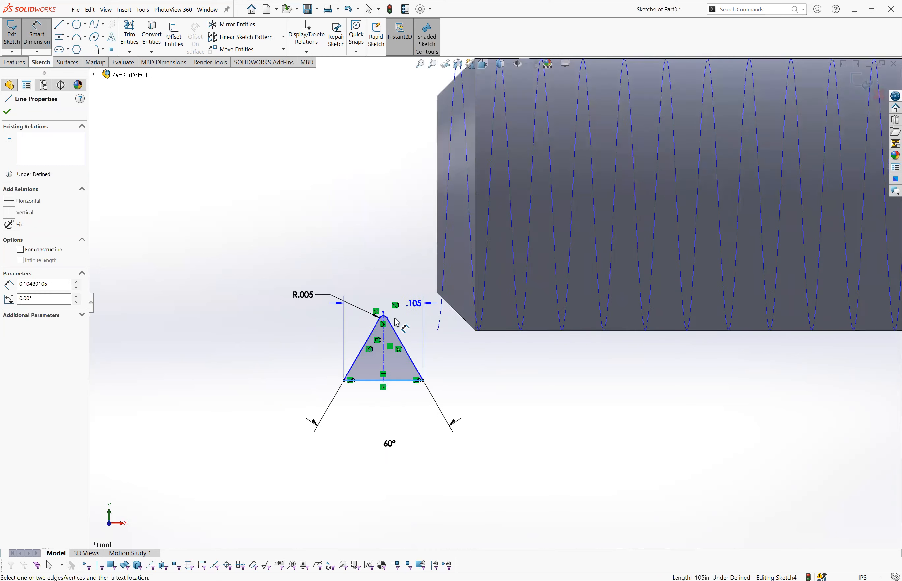
scroll(397, 323, down, 2)
click(391, 316)
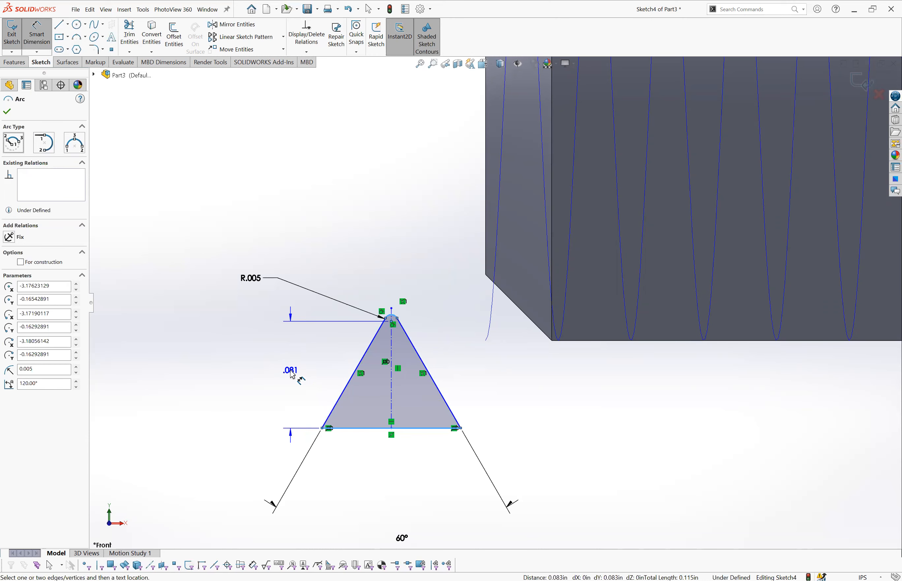
key(Escape)
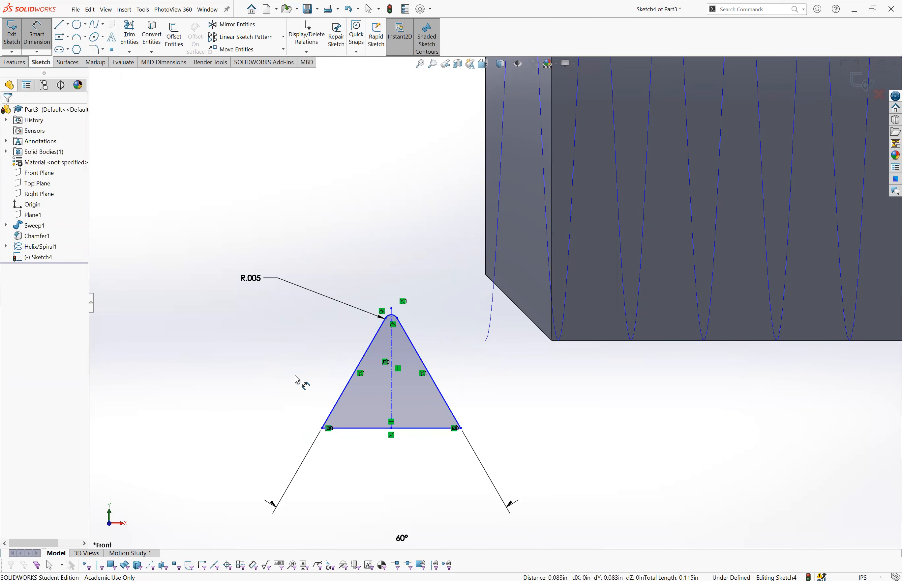
key(Escape)
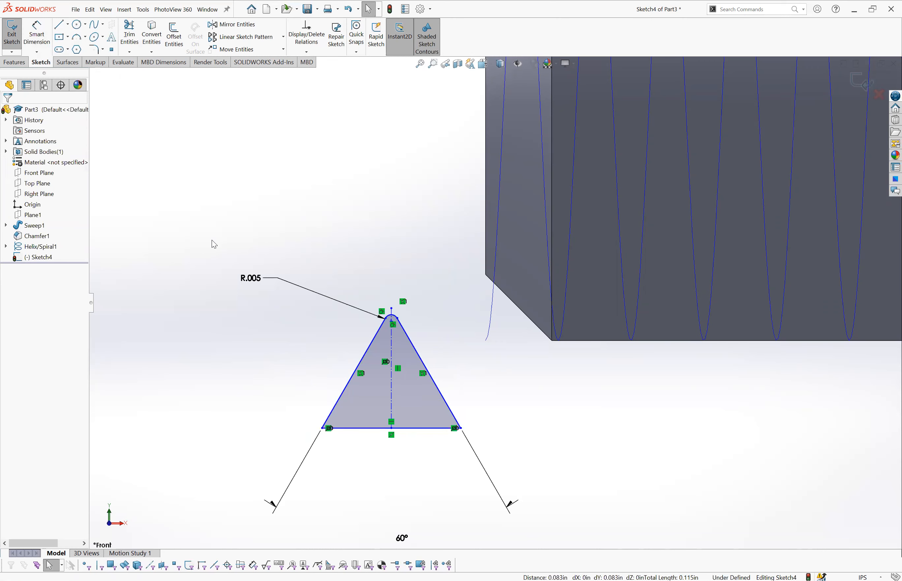
Step: Dimension the height from the triangle's base to the centerline's upper end as 0.0425 in
click(49, 36)
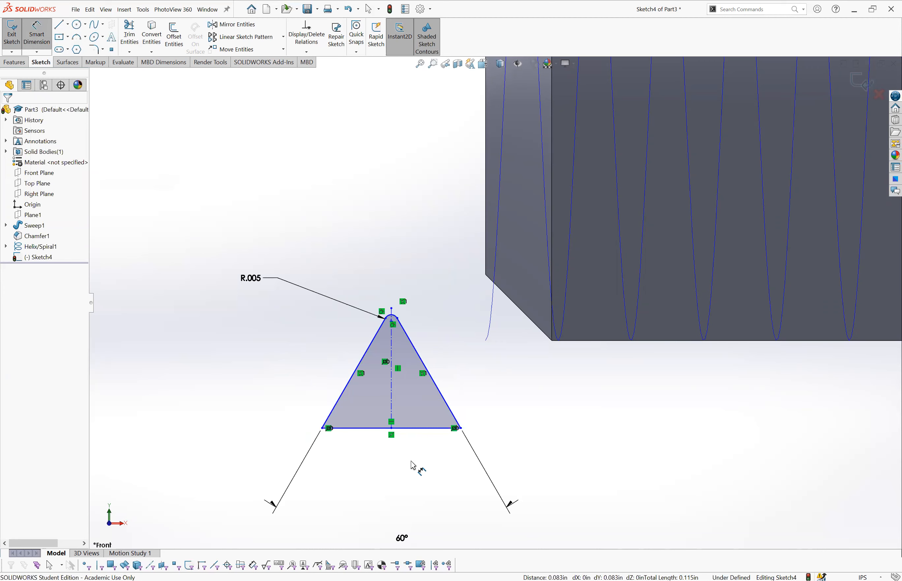
click(421, 429)
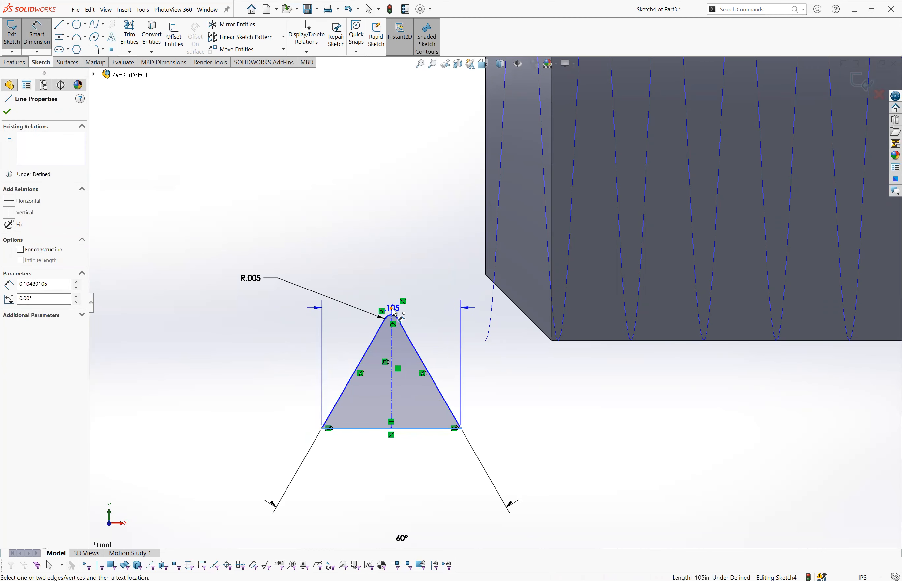
click(395, 313)
click(271, 374)
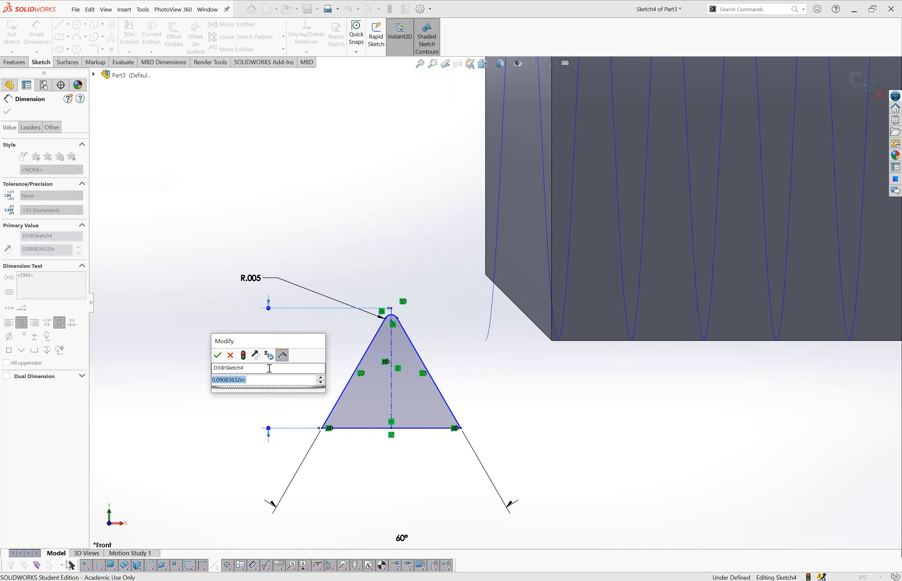
text(.)
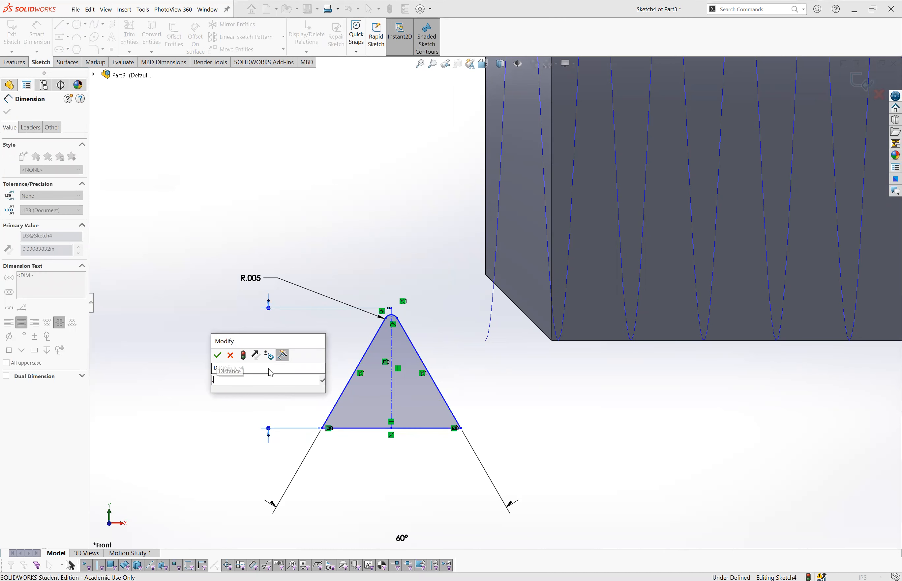
text(0425)
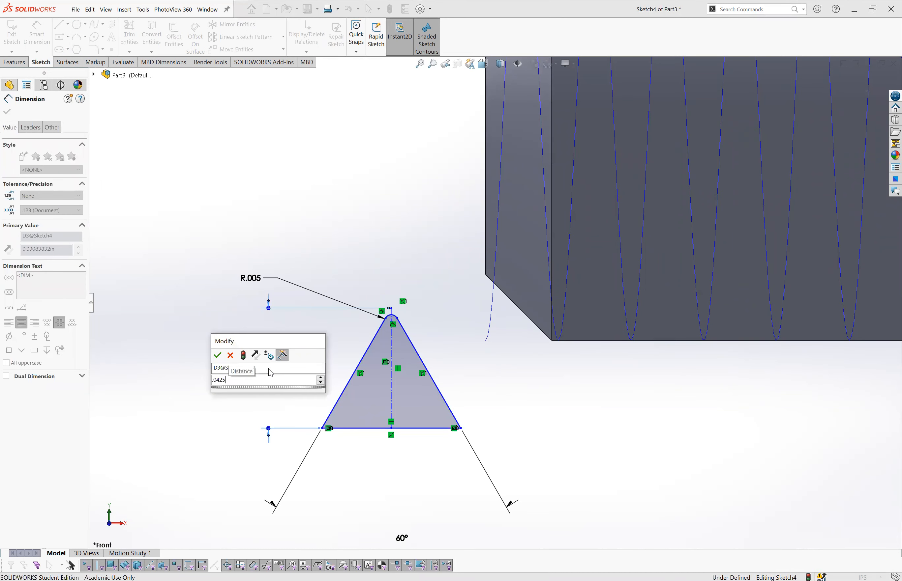
key(Return)
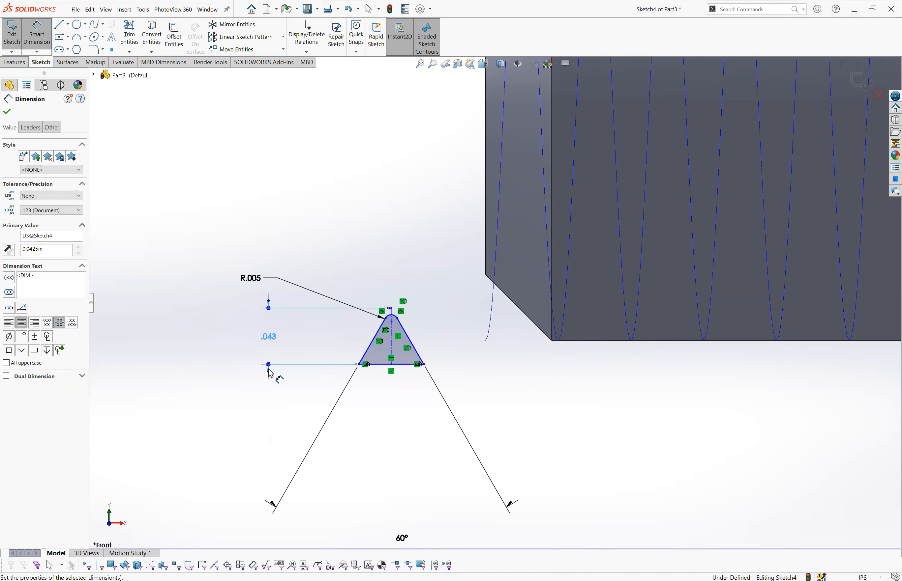
click(7, 112)
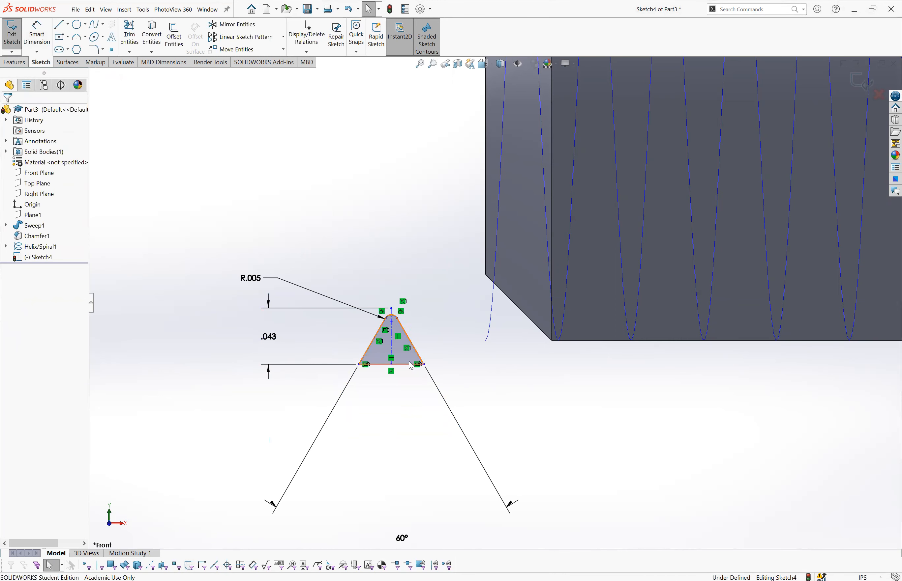
Step: Move the profile nearer the shank, add a Pierce relation between its base midpoint and the helix, and exit the sketch
drag(410, 361, 438, 364)
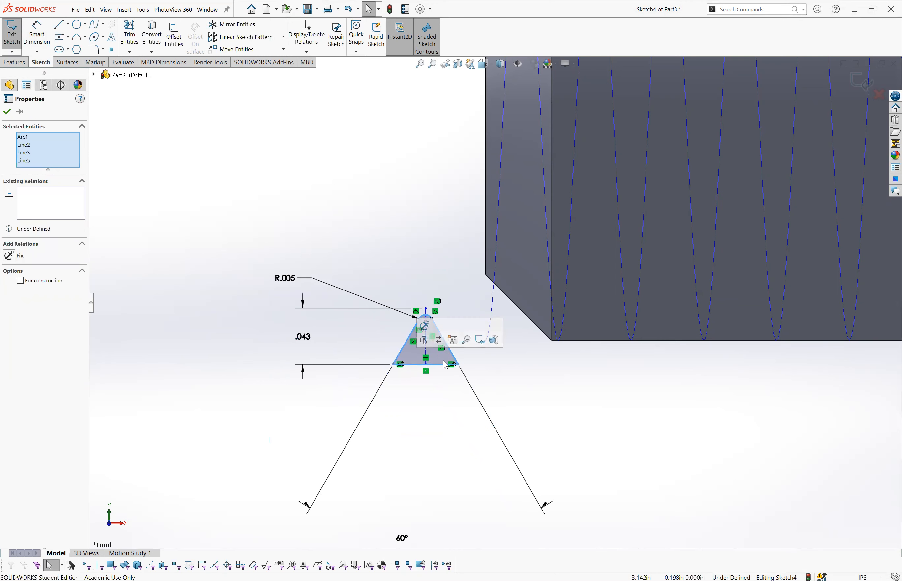
click(445, 407)
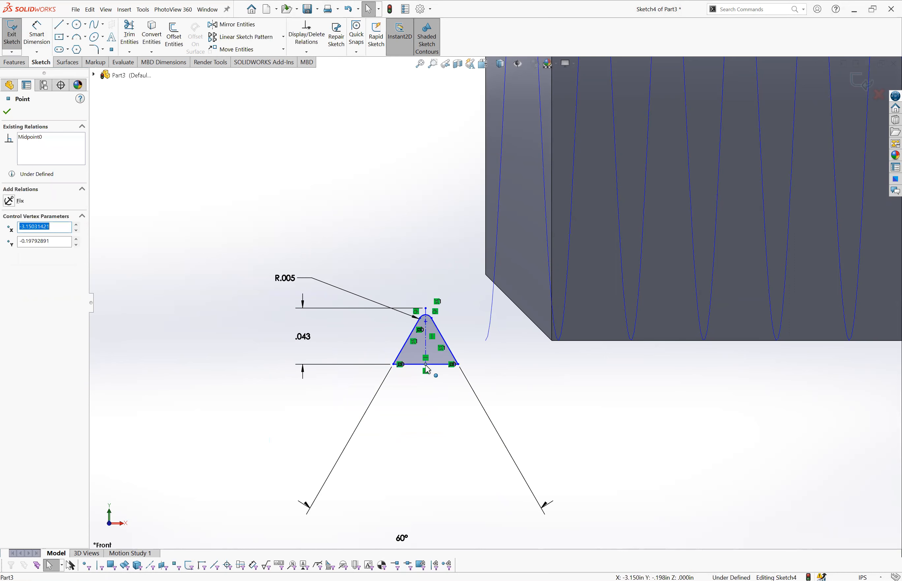
ctrl+click(491, 333)
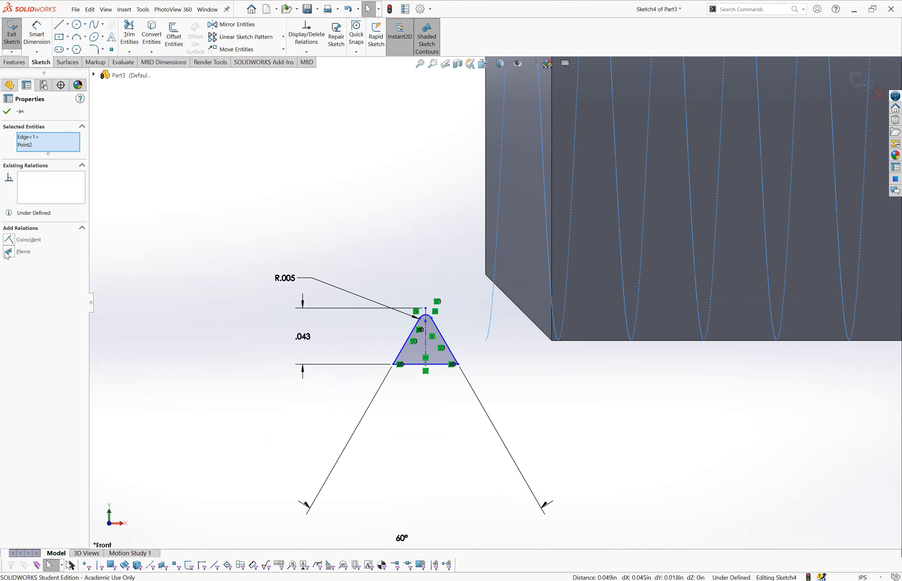
click(8, 252)
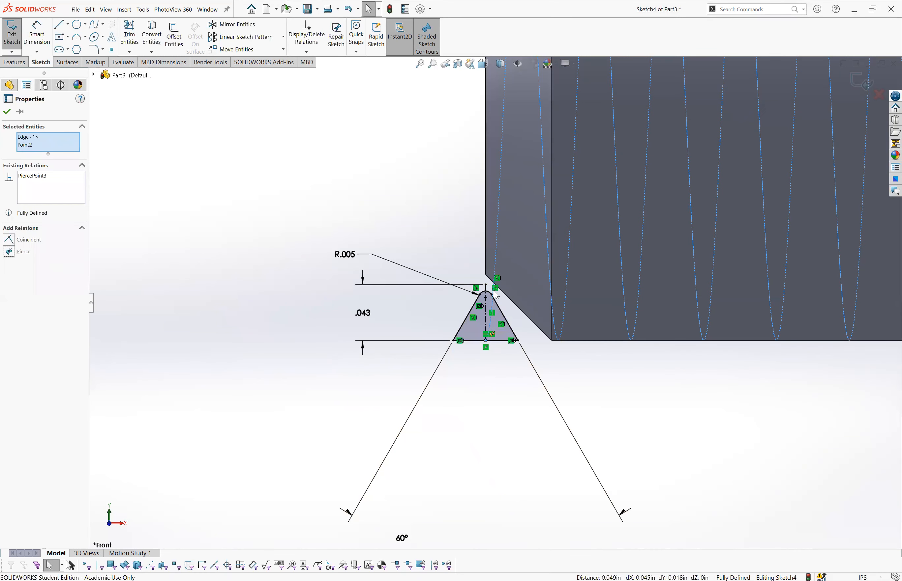
click(6, 112)
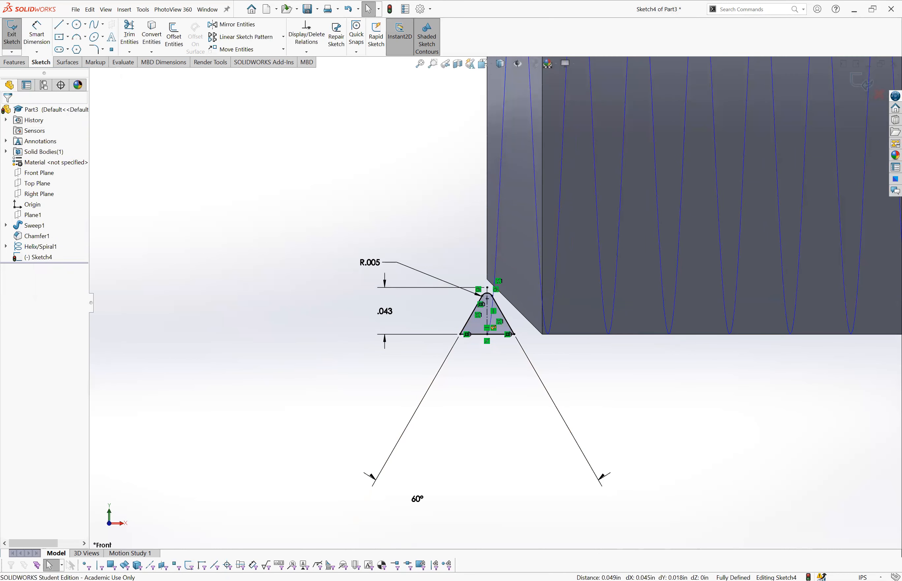
click(9, 42)
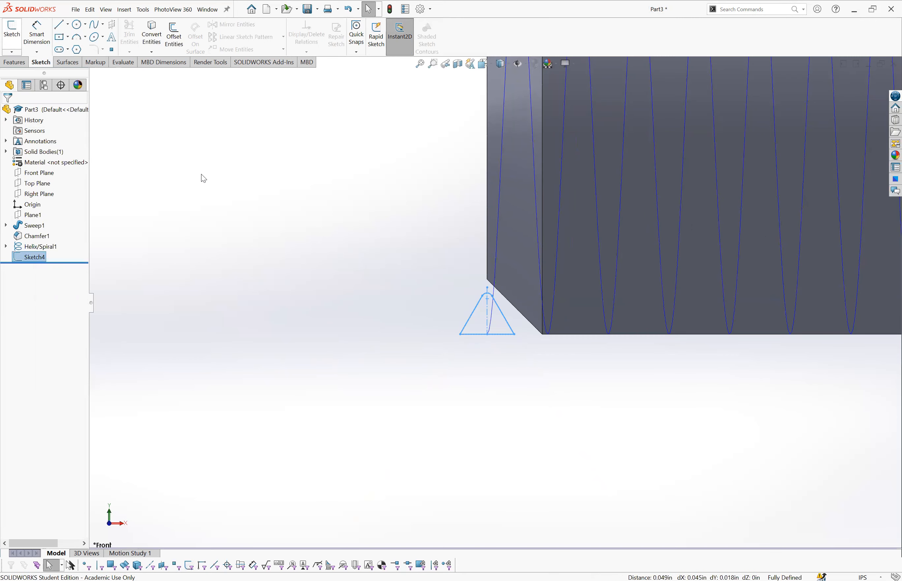
Step: Cut the shank thread with a Swept Cut, using the rounded triangle sketch as the profile and the helix as the path
click(15, 63)
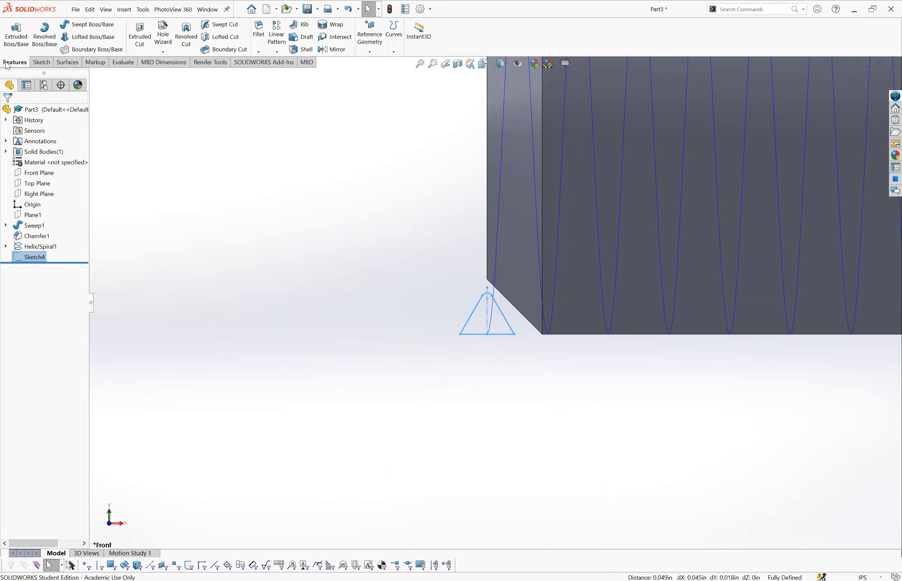
click(214, 28)
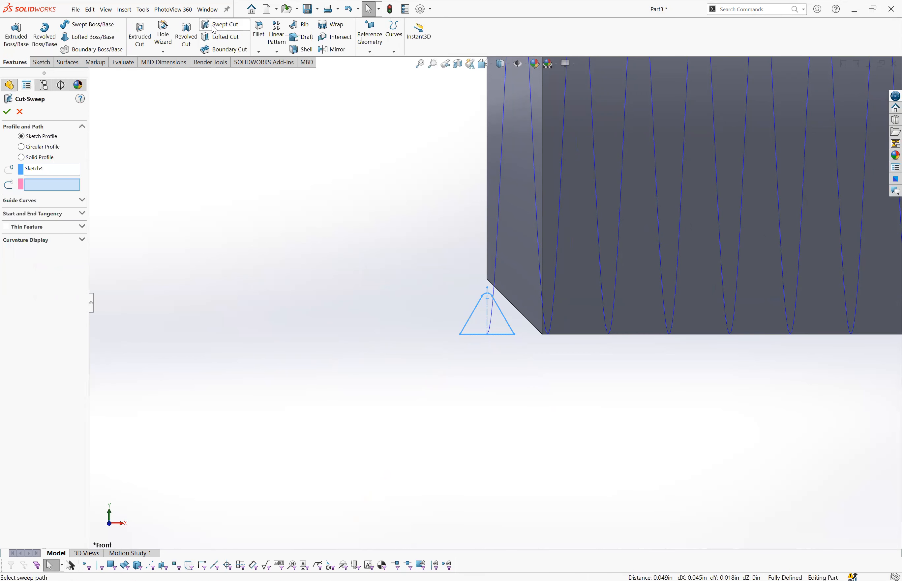
click(65, 169)
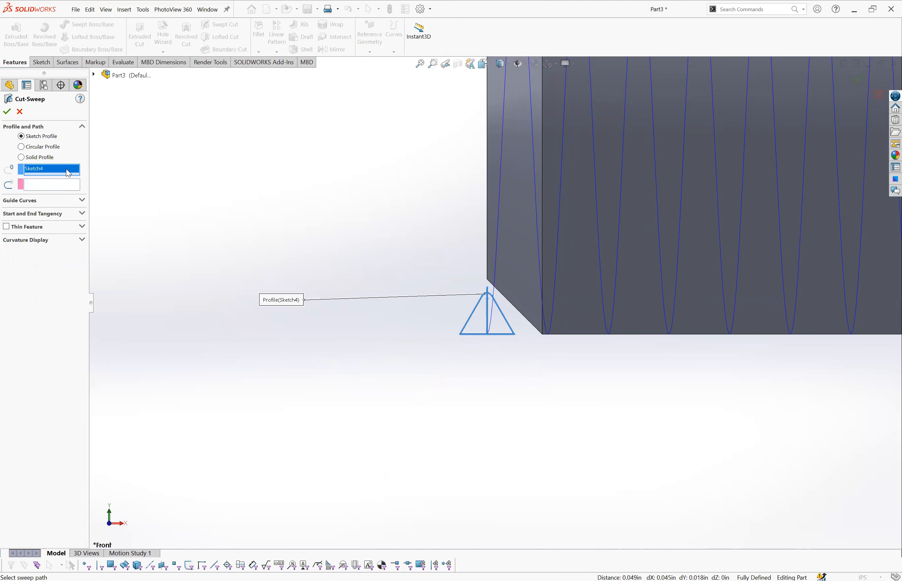
click(62, 185)
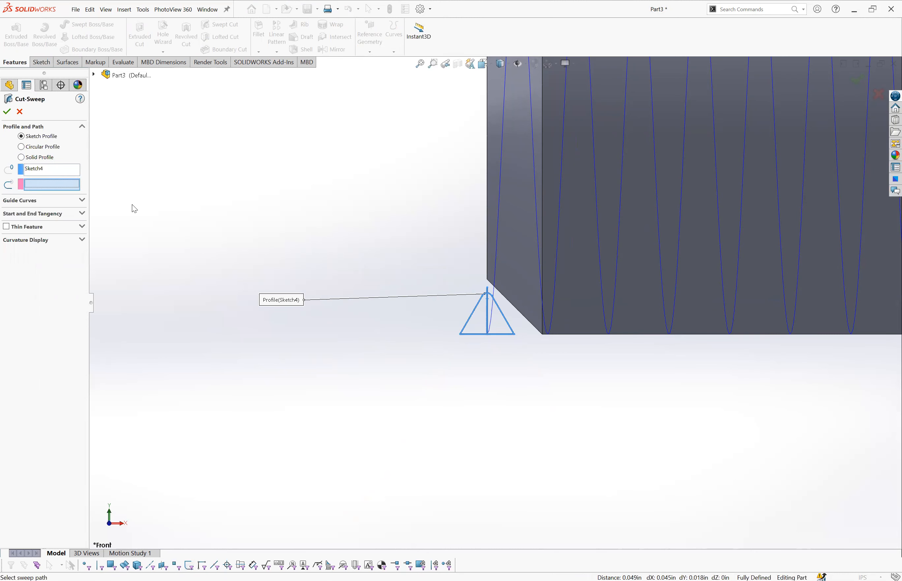
click(486, 293)
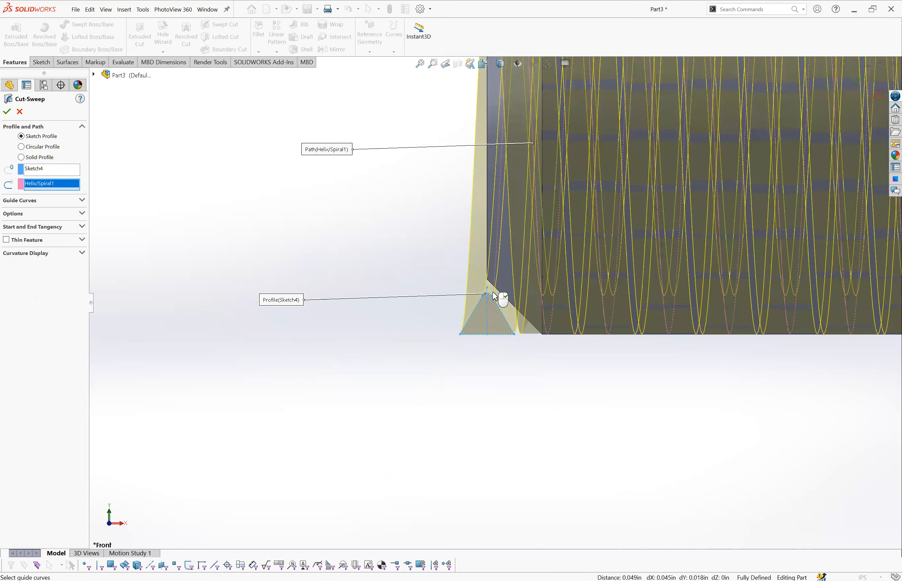
middle_drag(493, 292, 494, 293)
scroll(469, 257, down, 4)
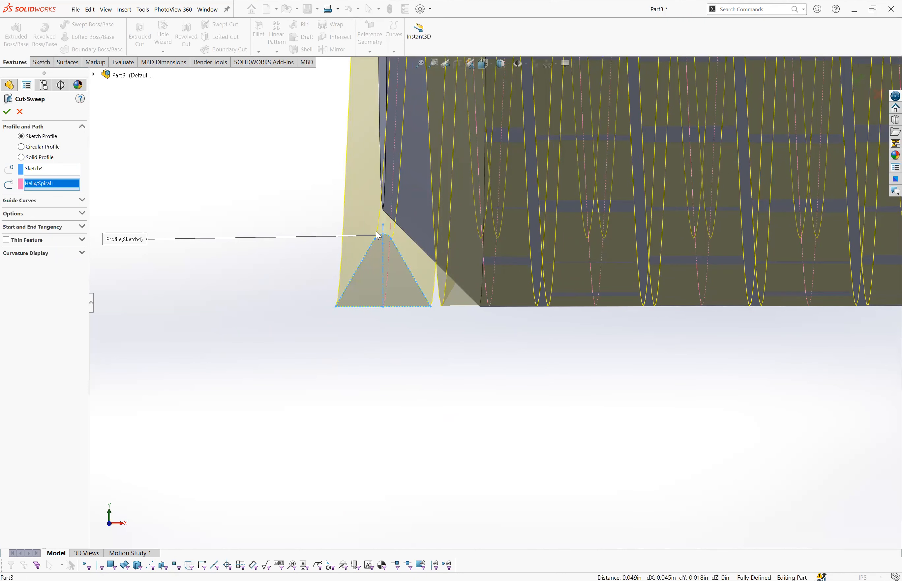
click(7, 112)
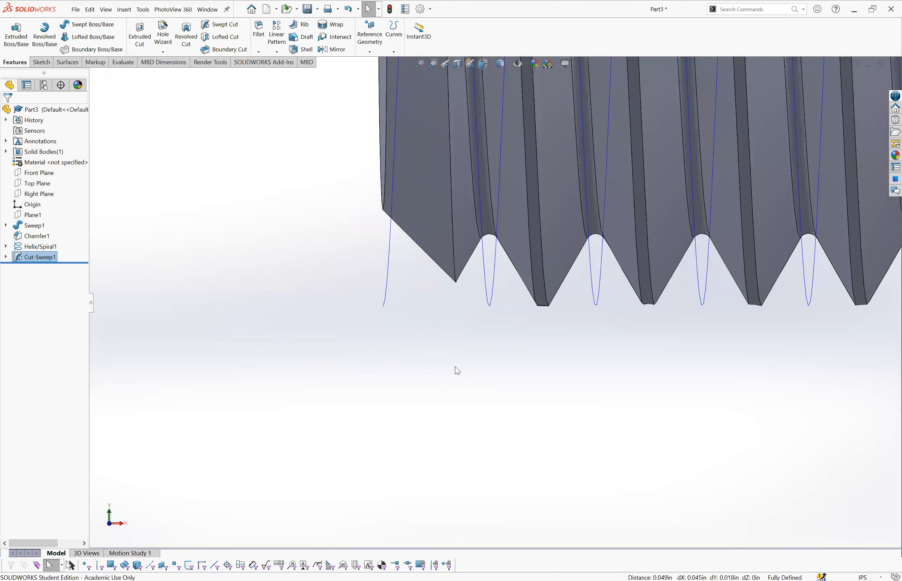
Step: Hide the helix curve around the threaded shank
scroll(456, 367, up, 5)
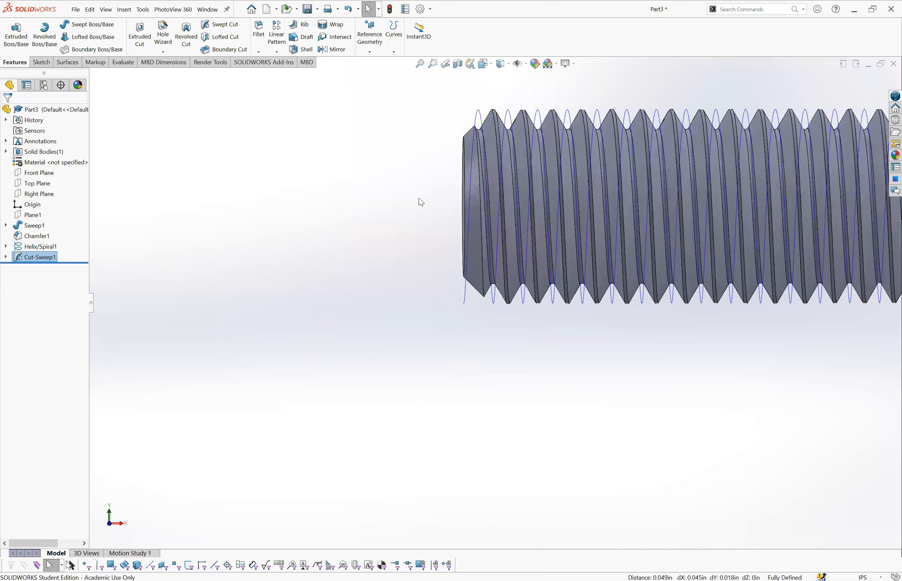
click(479, 114)
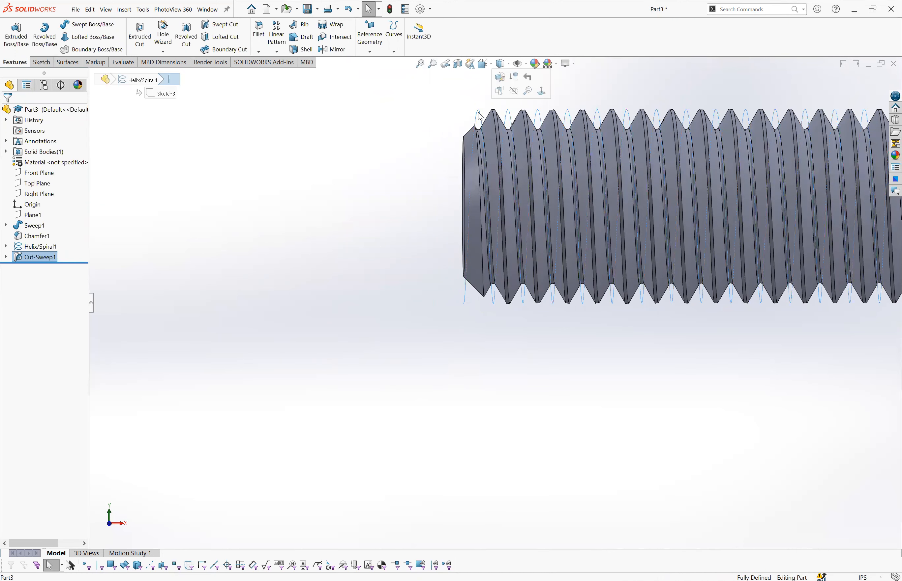
click(514, 91)
Step: Sketch on the triangular face where the thread ends near the eye, convert its edges into sketch entities, and exit the sketch
scroll(728, 315, up, 8)
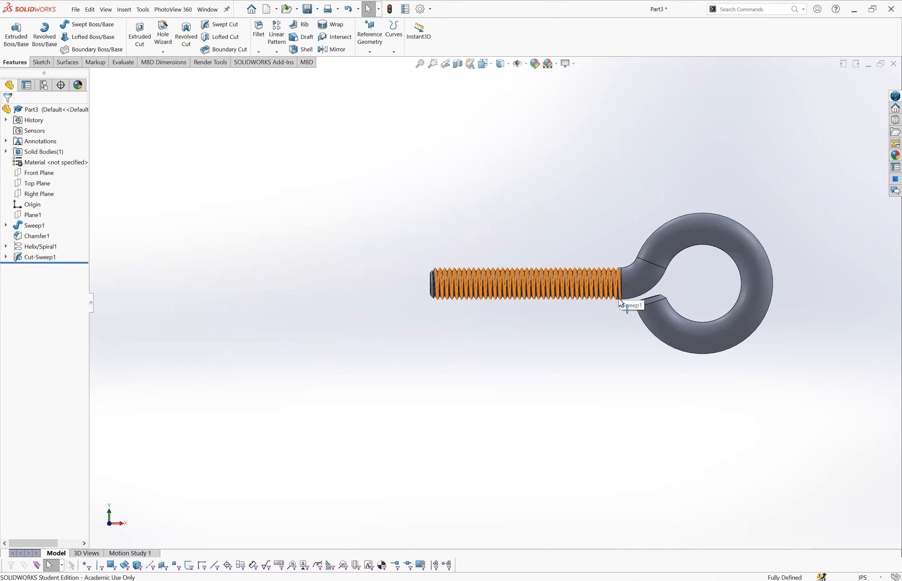
scroll(622, 299, down, 4)
scroll(599, 317, down, 5)
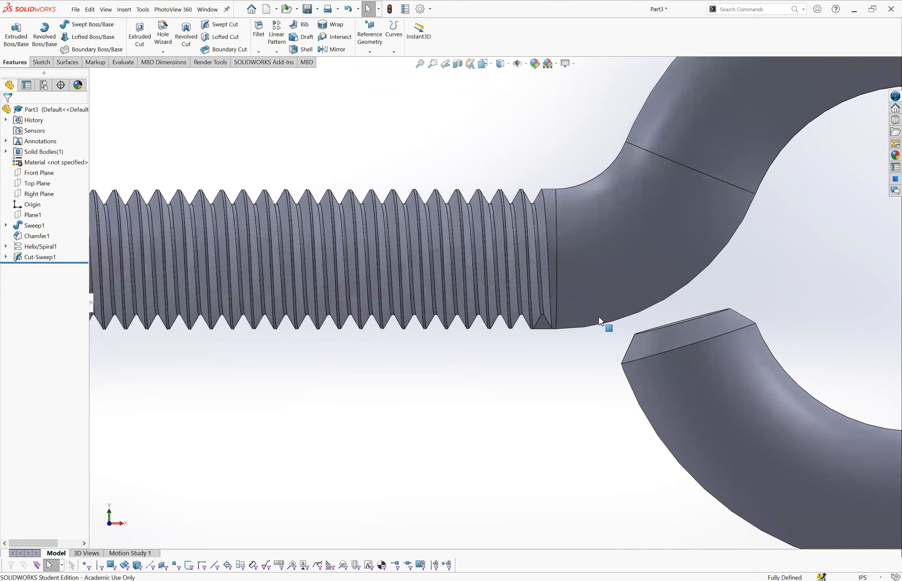
click(526, 327)
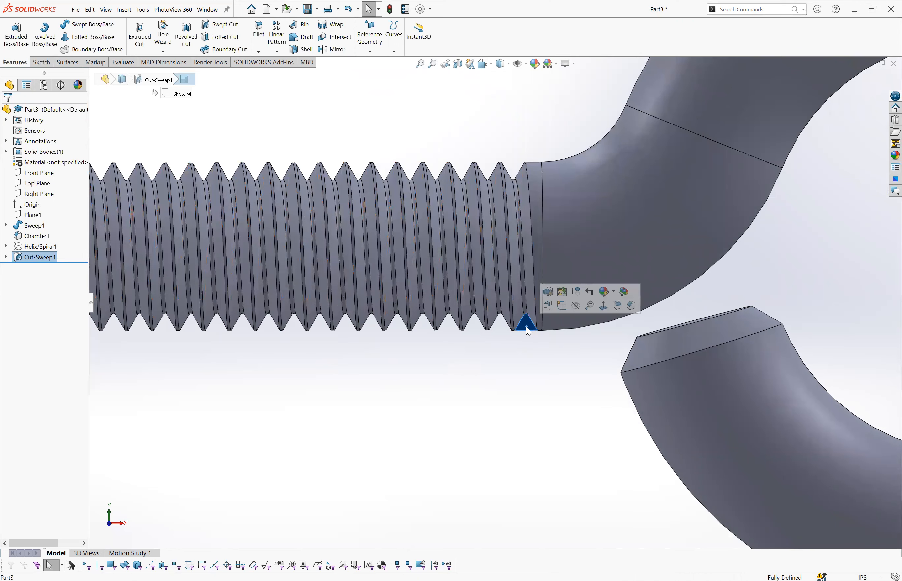
click(559, 306)
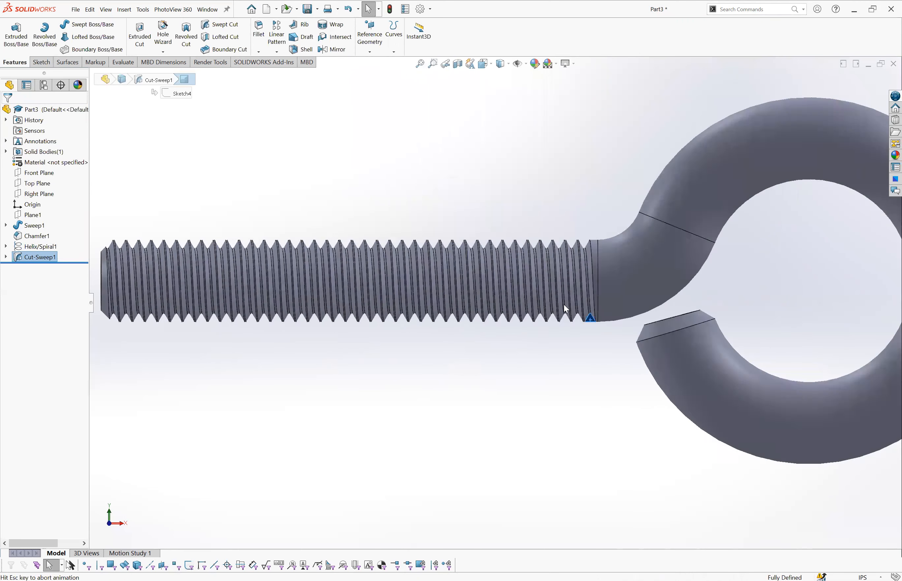
scroll(527, 320, down, 6)
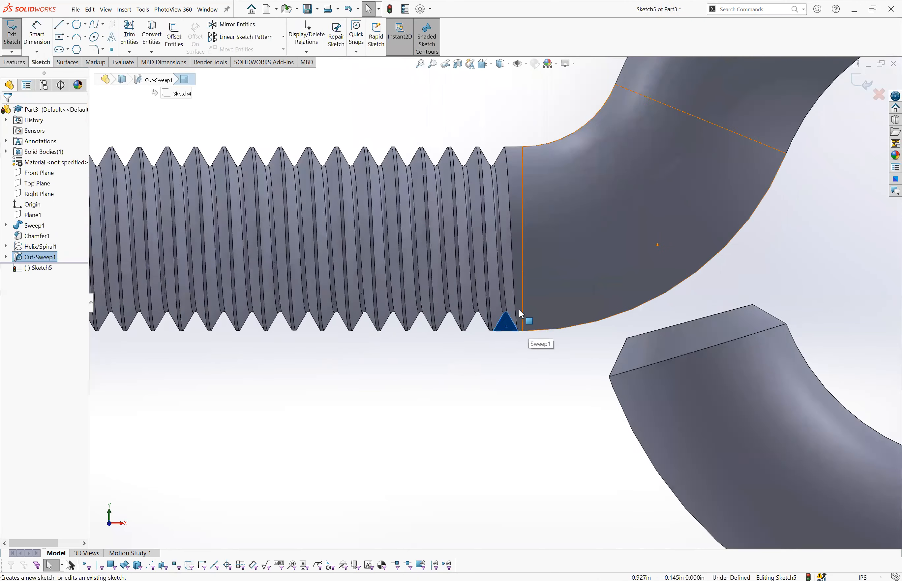
scroll(518, 309, down, 5)
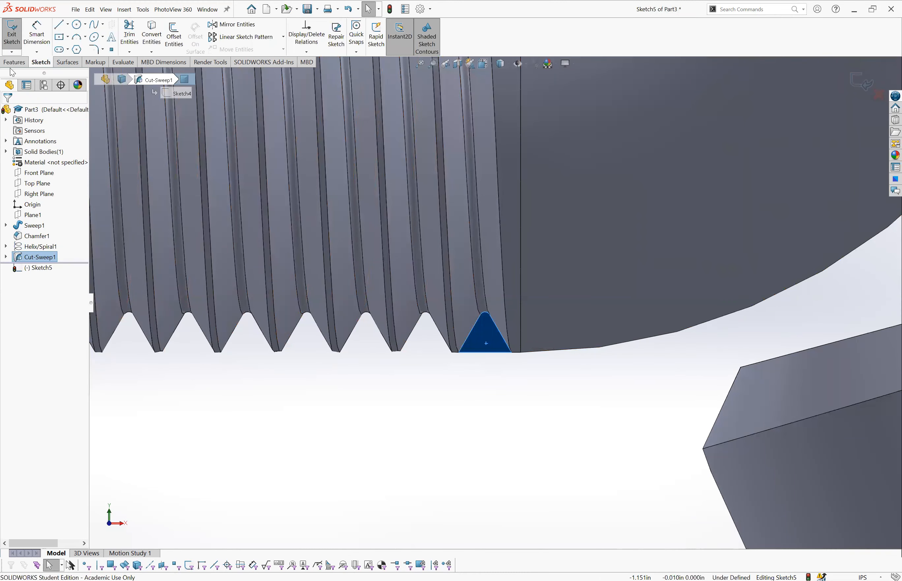
click(152, 33)
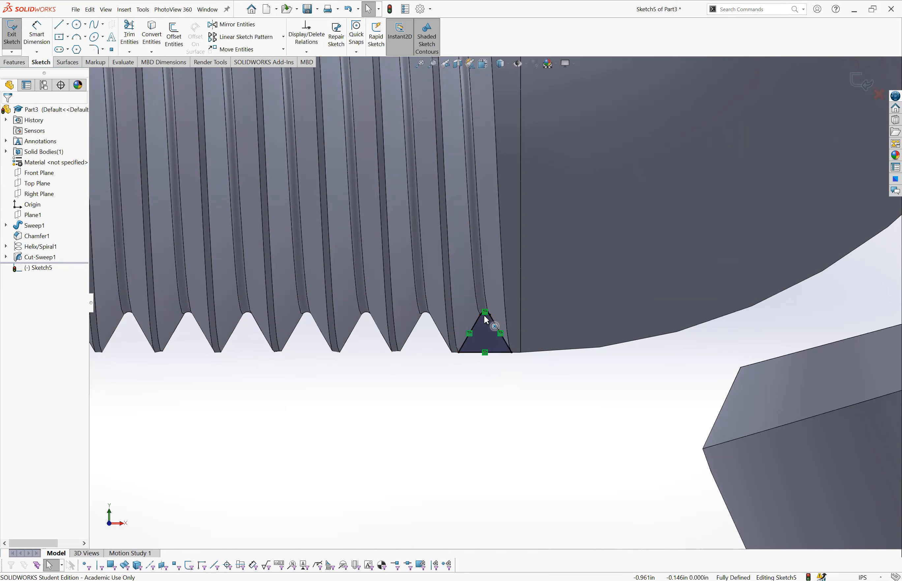
scroll(487, 320, down, 2)
click(493, 360)
click(523, 417)
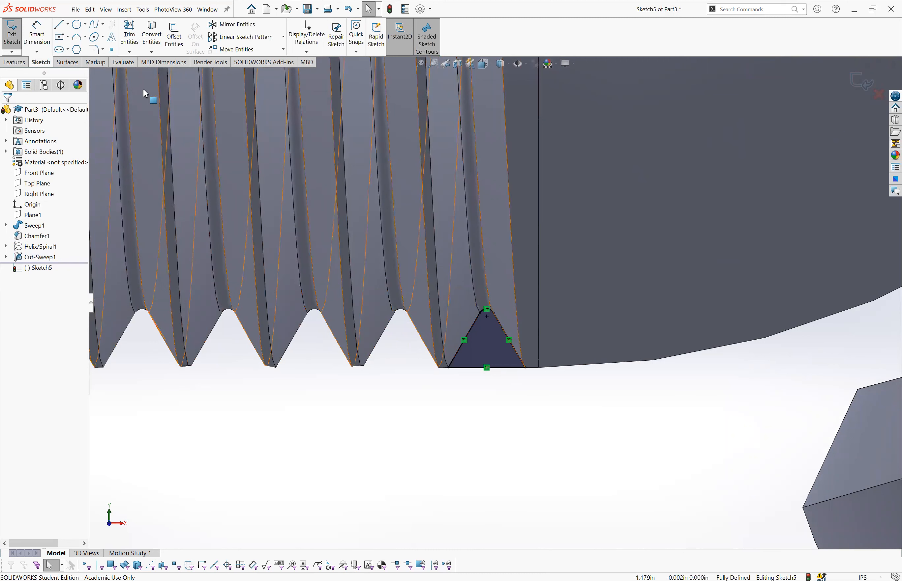
click(11, 51)
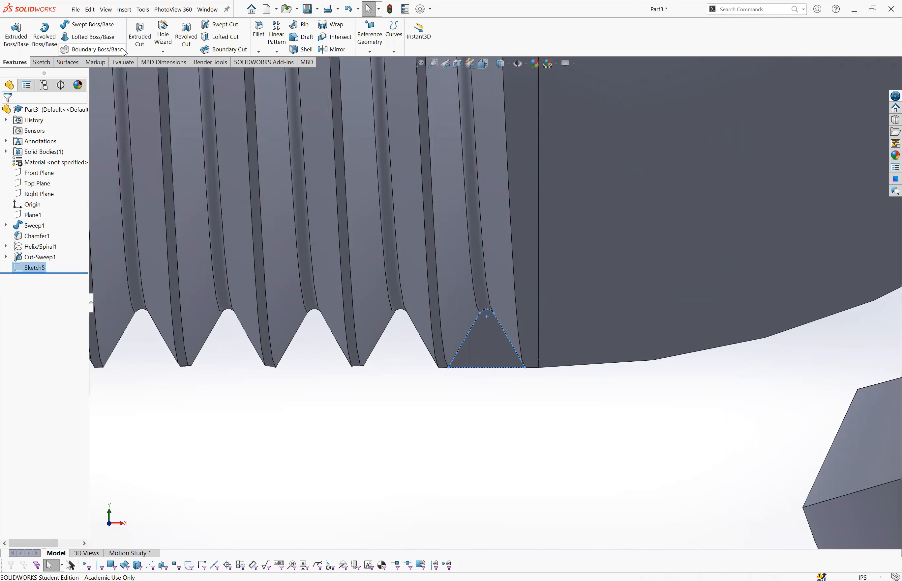
Step: Extrude-cut the converted triangle Through All to run the thread end out of the shank, and return to the front view
click(146, 49)
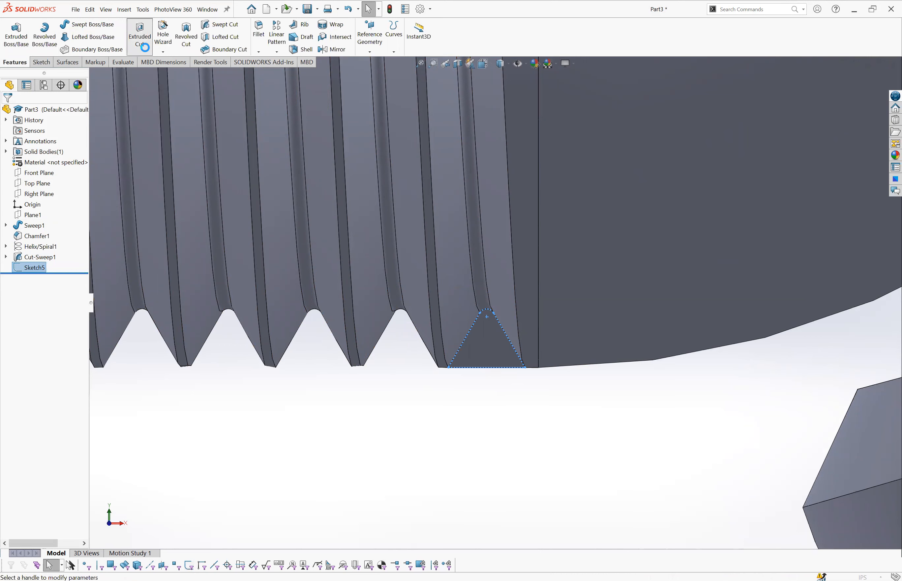
click(44, 163)
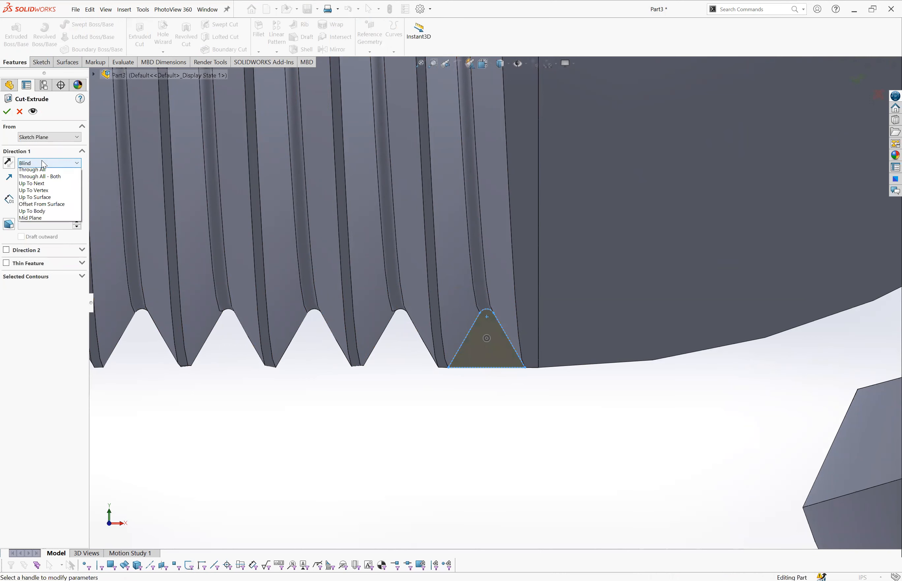
click(45, 170)
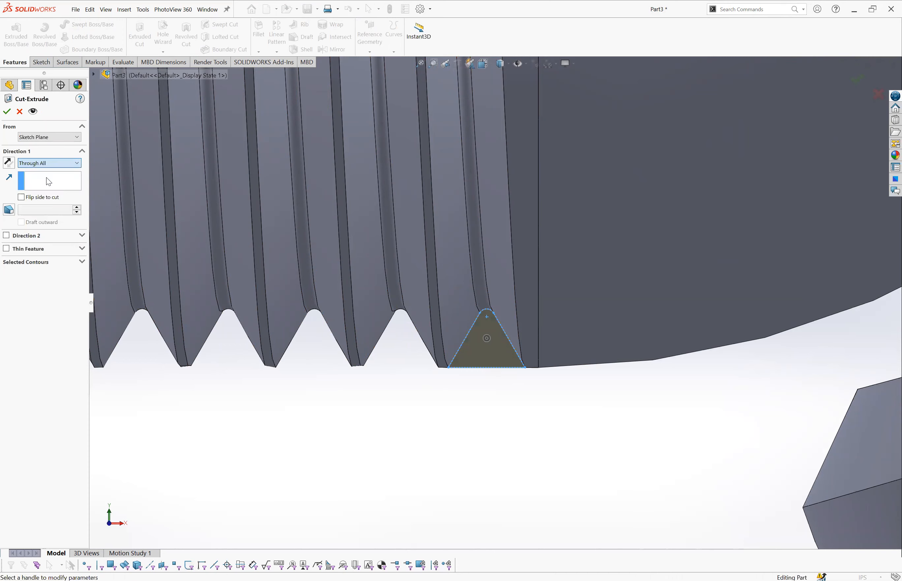
middle_drag(600, 401, 513, 368)
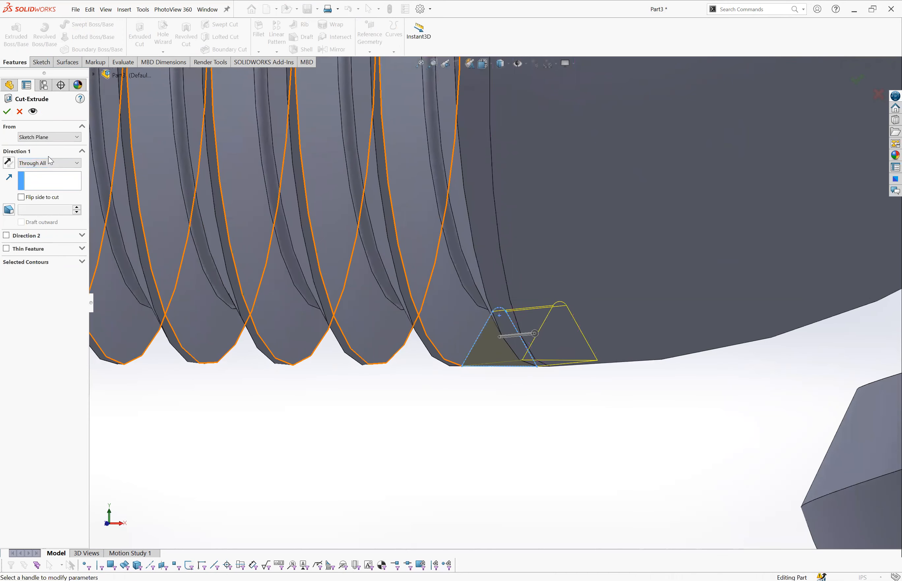
click(8, 114)
key(ctrl+1)
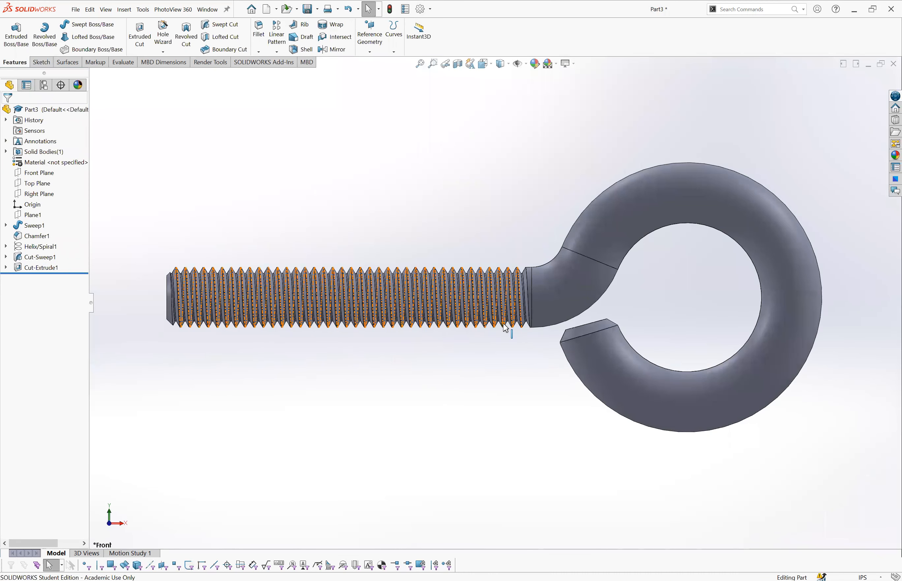
scroll(506, 328, down, 3)
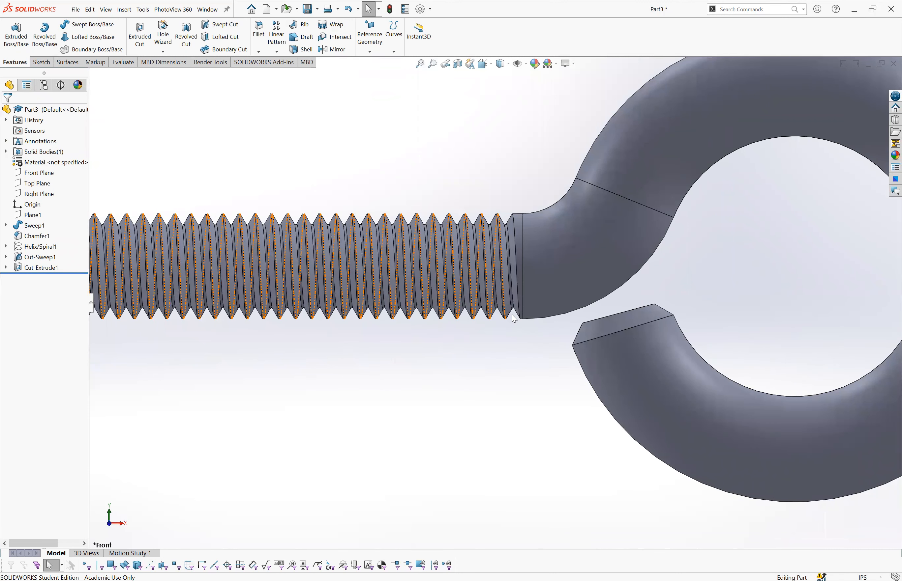
scroll(491, 394, up, 3)
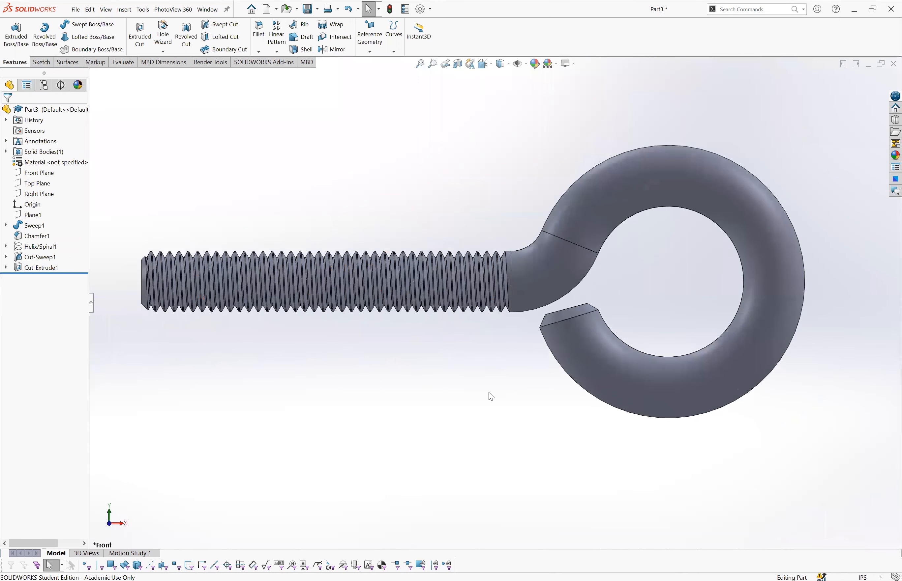
scroll(491, 396, up, 1)
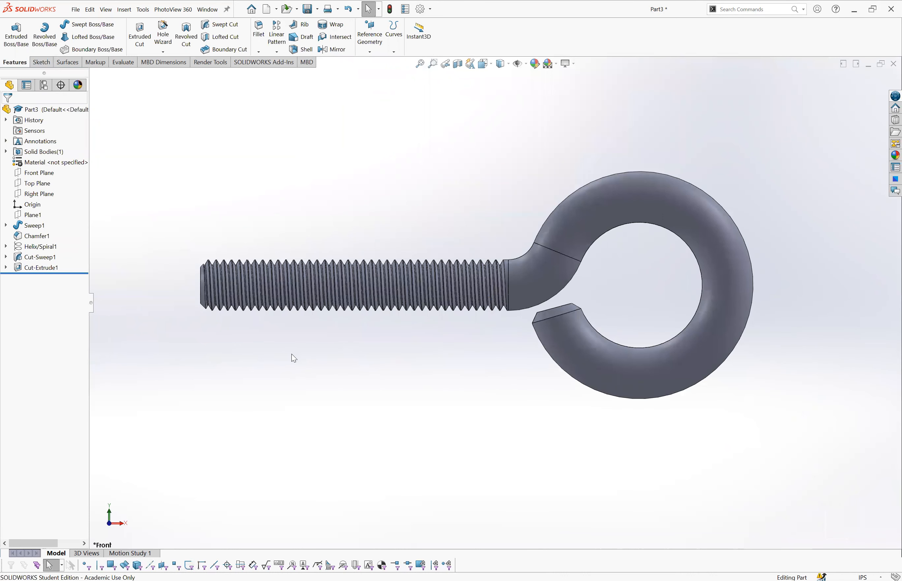